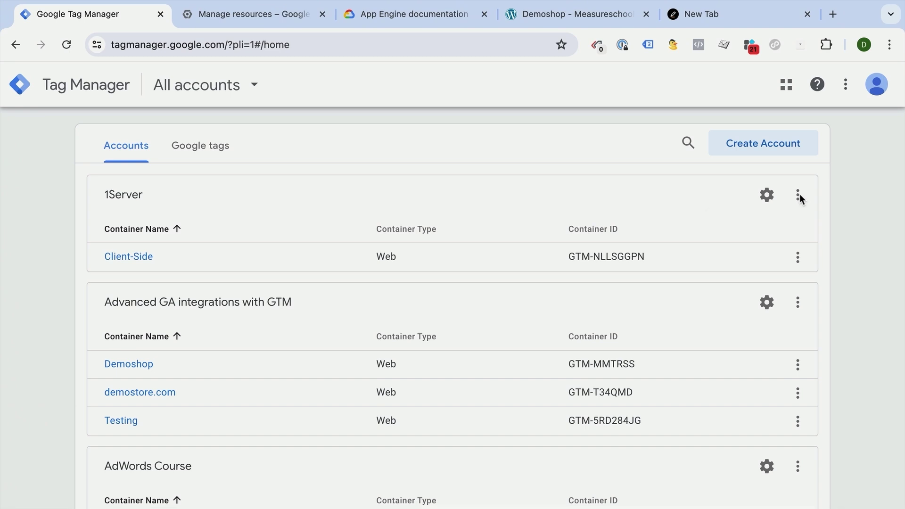
- Add a Server-platform container named 'server' under the 1Server account
click(798, 195)
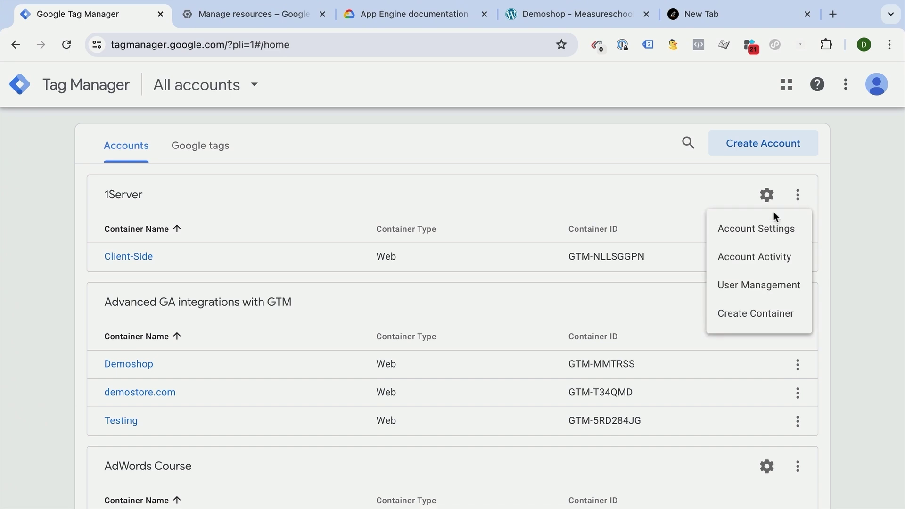
click(753, 317)
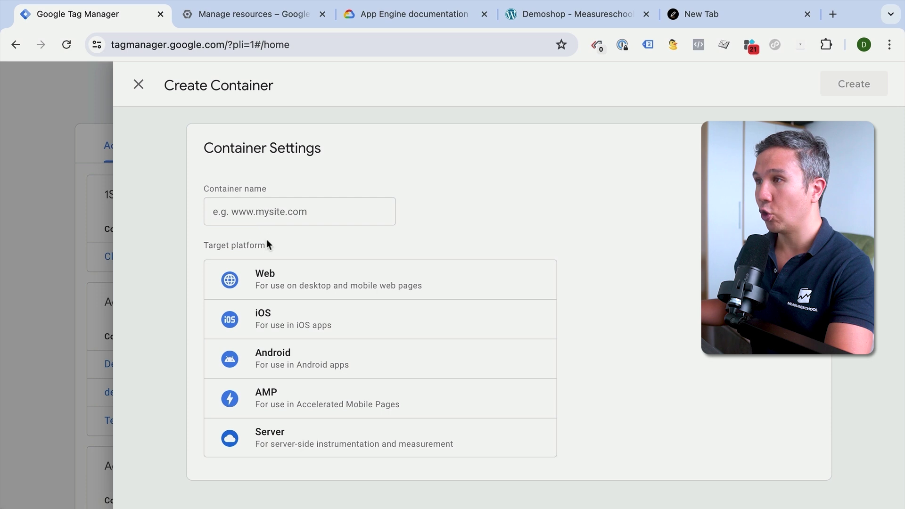
click(274, 441)
click(307, 220)
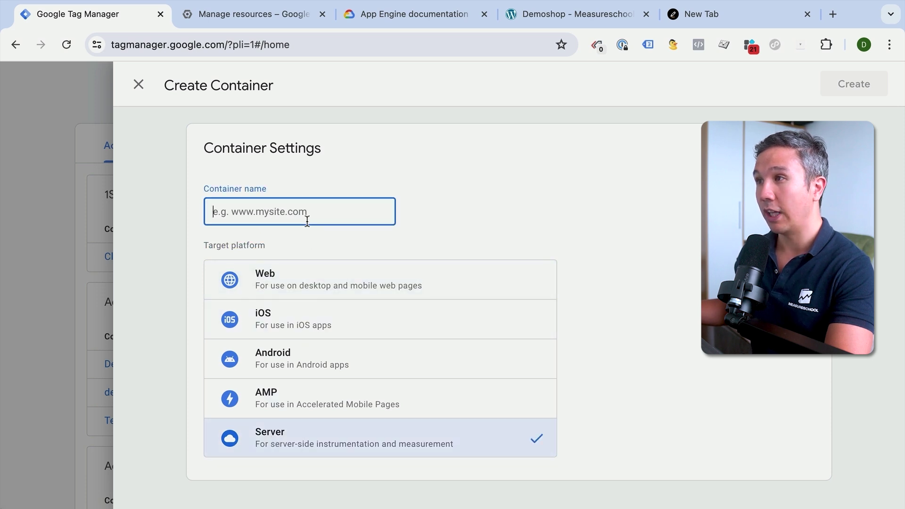
text(serv)
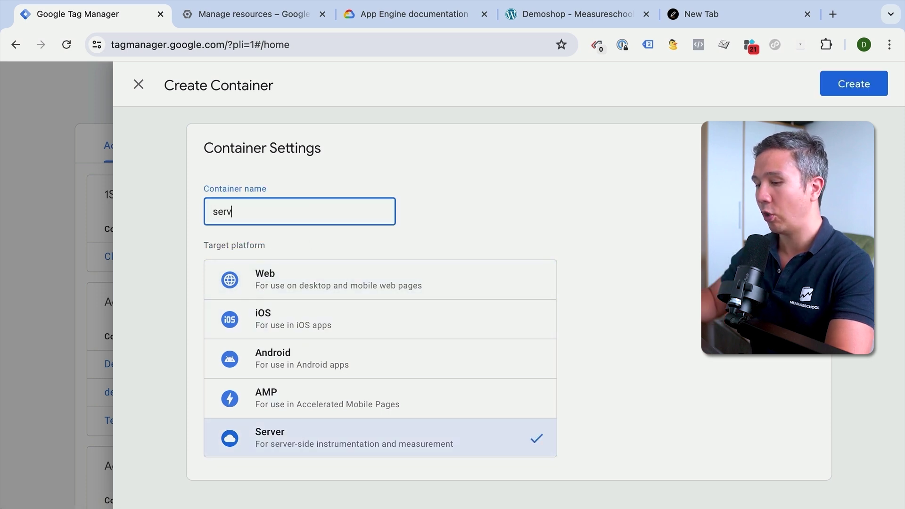
text(er)
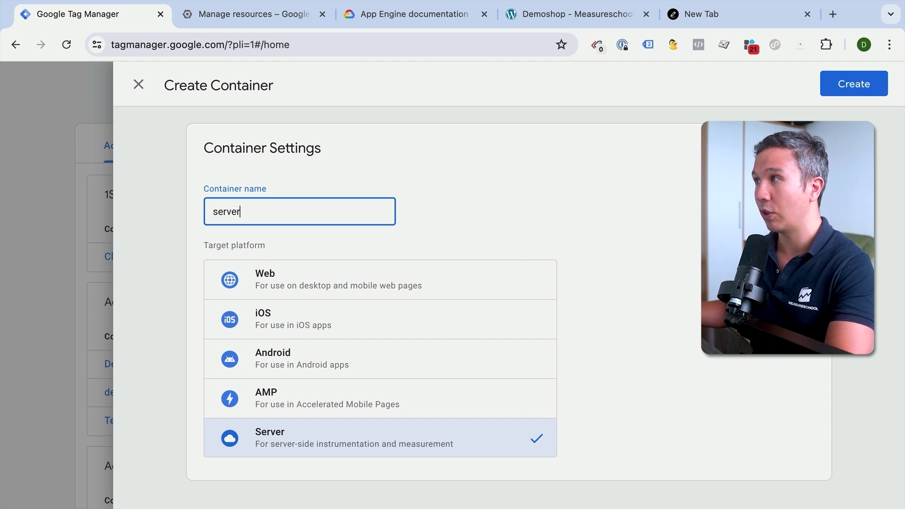
click(858, 84)
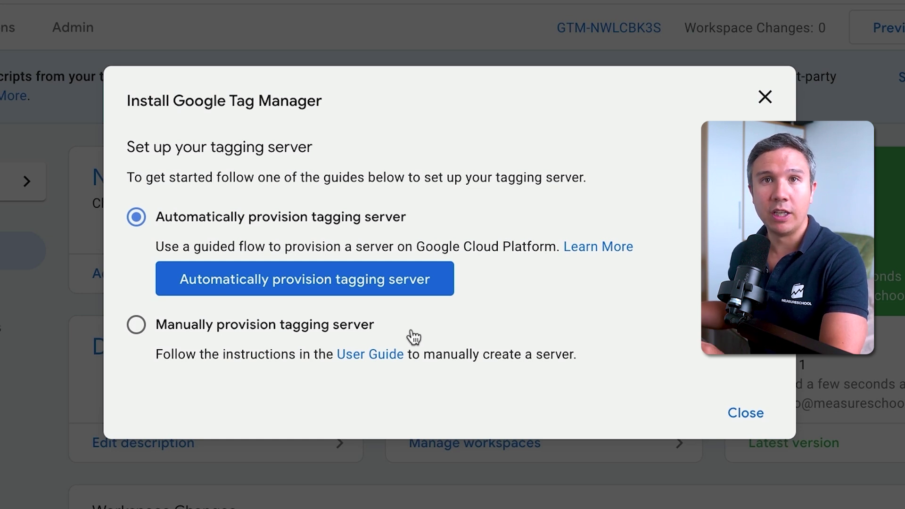
- Auto-provision a tagging server, billing it to the existing demo billing account
click(336, 290)
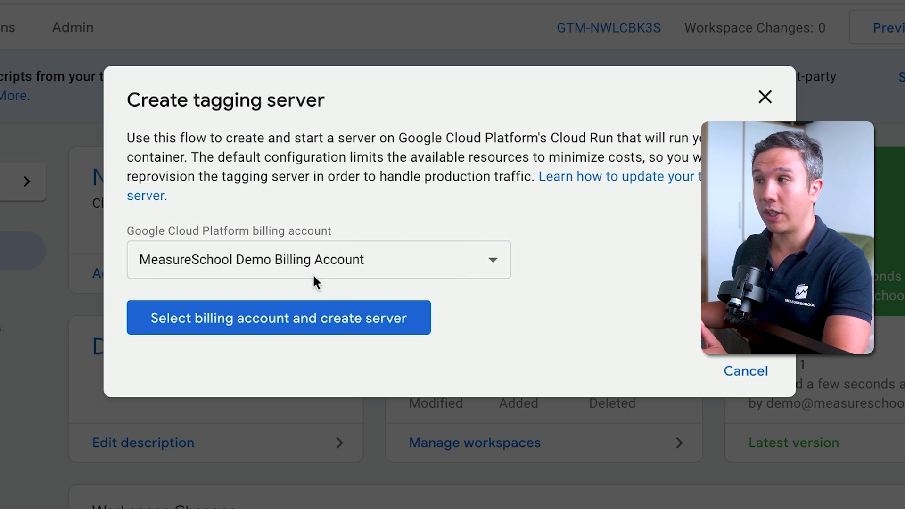
click(339, 268)
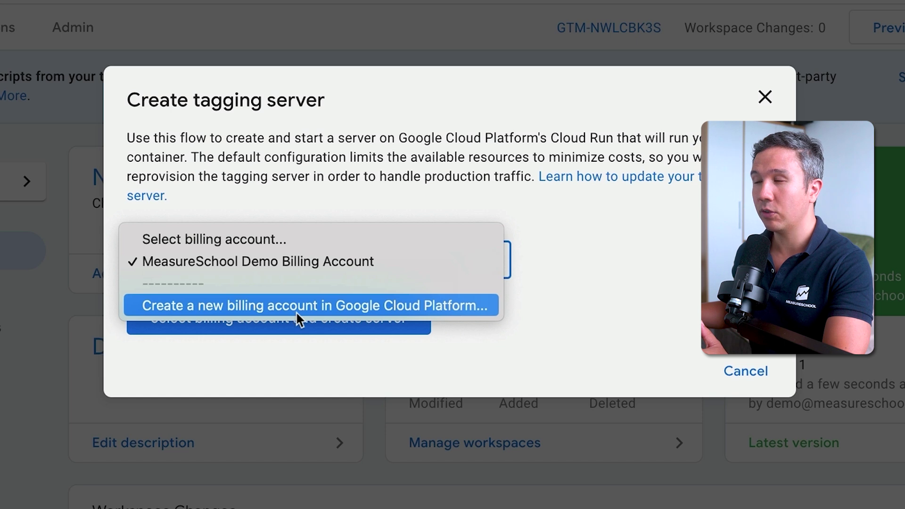
click(584, 292)
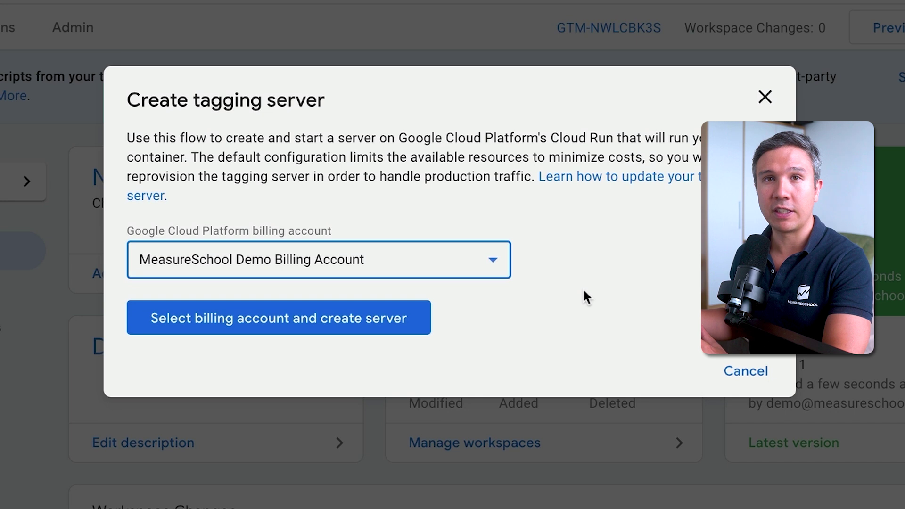
click(359, 321)
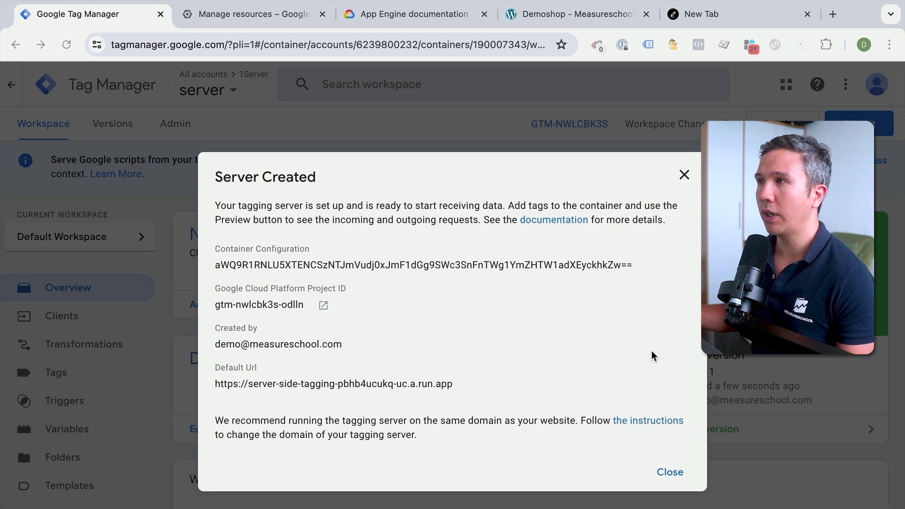
- Open the GTM-NWLCBK3S Google Cloud project from the Server Created dialog
mouse_move(24, 184)
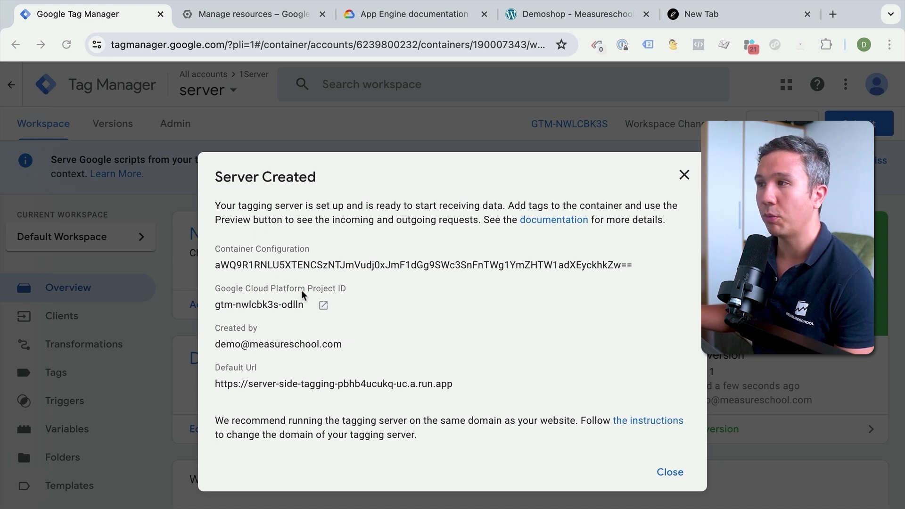
click(324, 306)
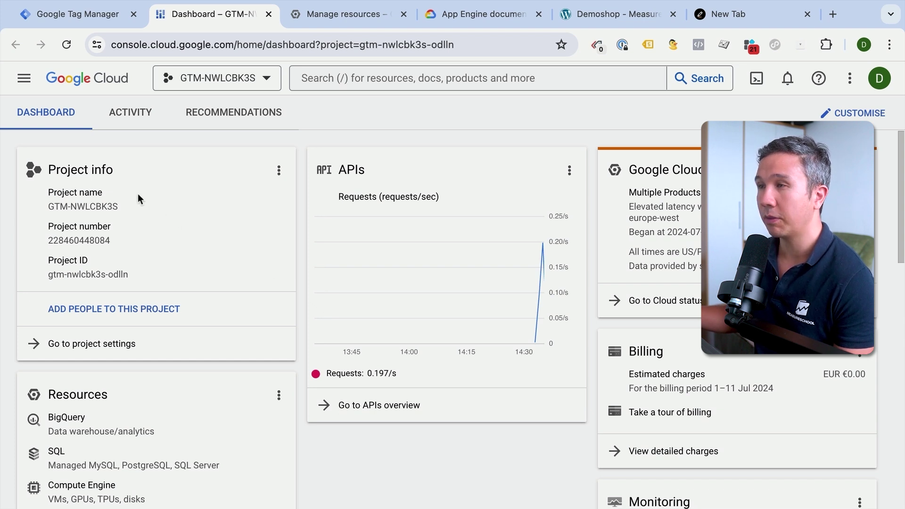
- Open Cloud Run to view the server-side-tagging and server-side-tagging-preview services
click(23, 78)
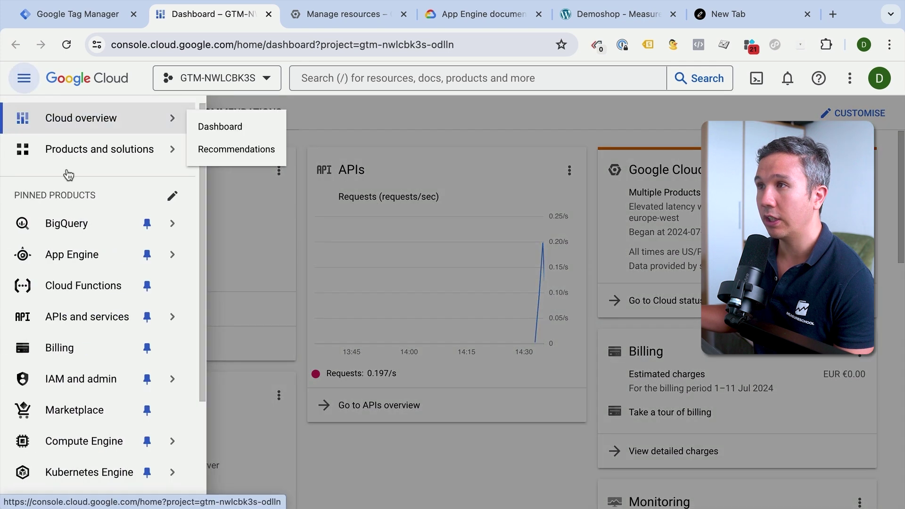
scroll(71, 267, down, 3)
click(76, 422)
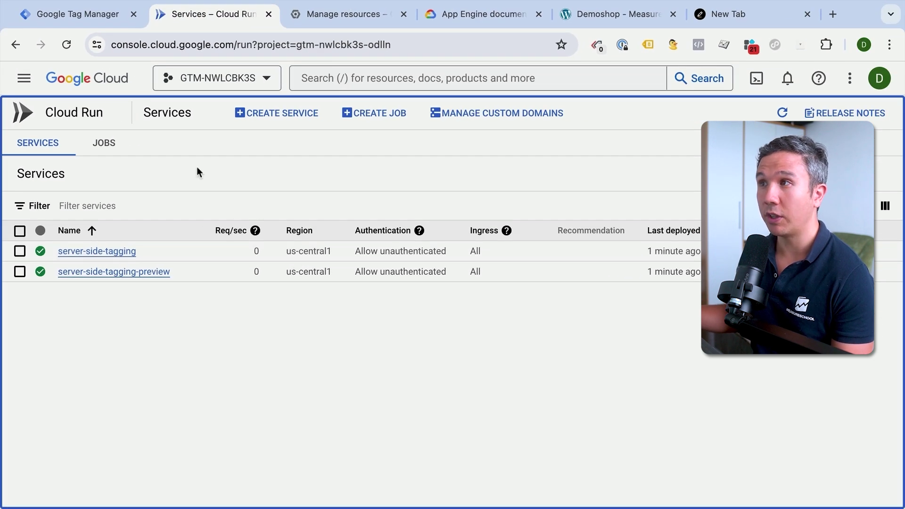
click(94, 21)
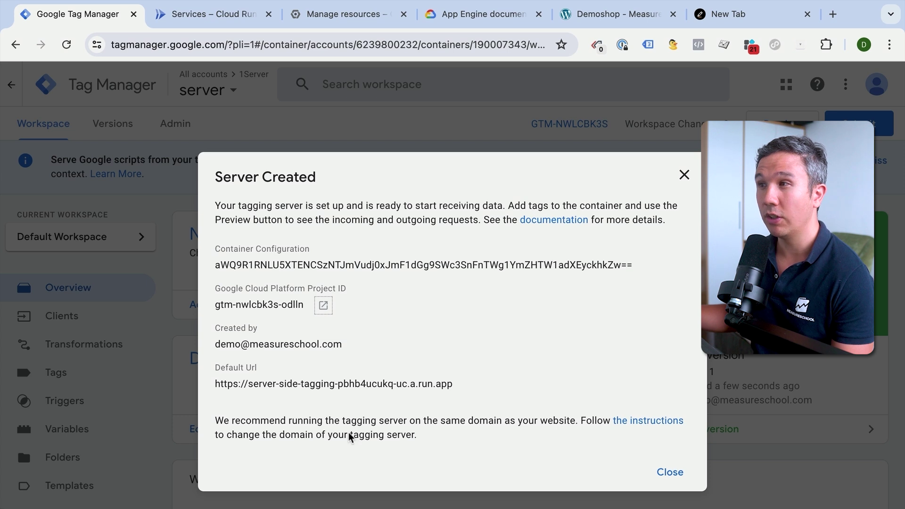
- Copy the tagging server's Default Url and close the Server Created summary
triple_click(240, 387)
key(ctrl+c)
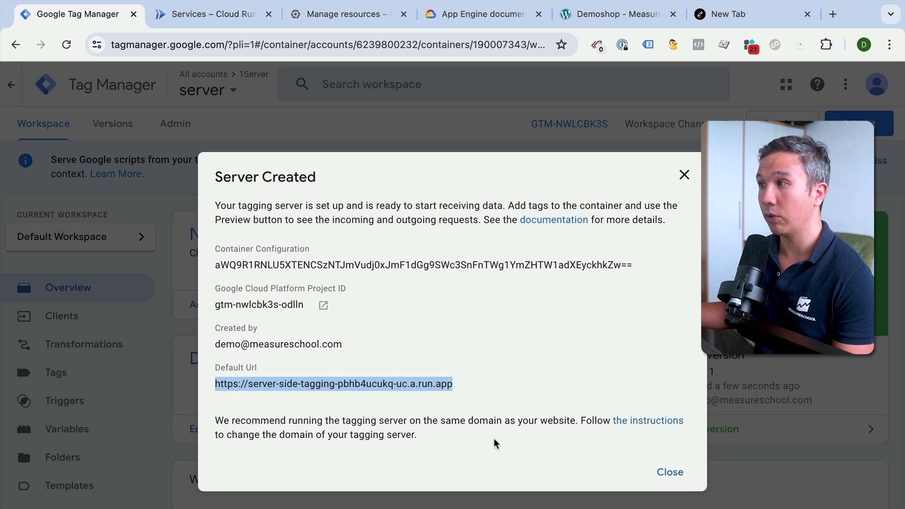
click(670, 472)
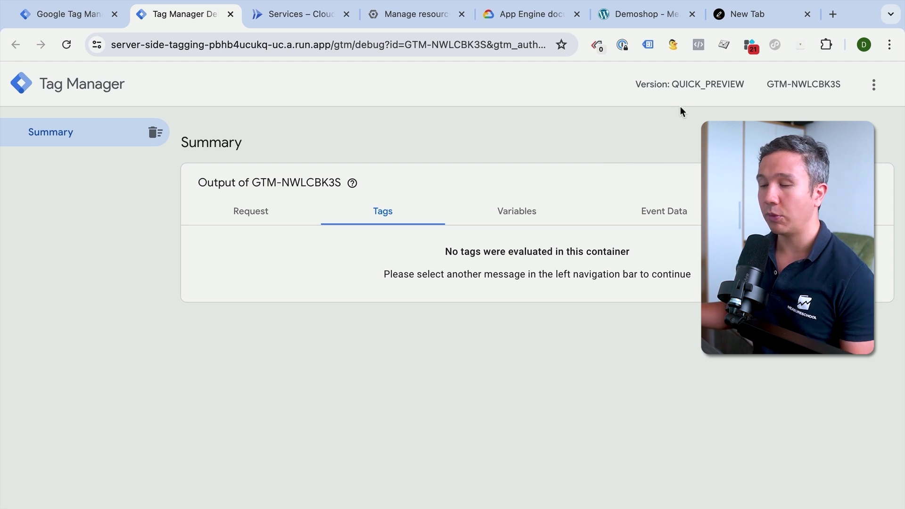
- Load the copied tagging server URL in a new tab, getting HTTP ERROR 400
click(451, 50)
key(ctrl+v)
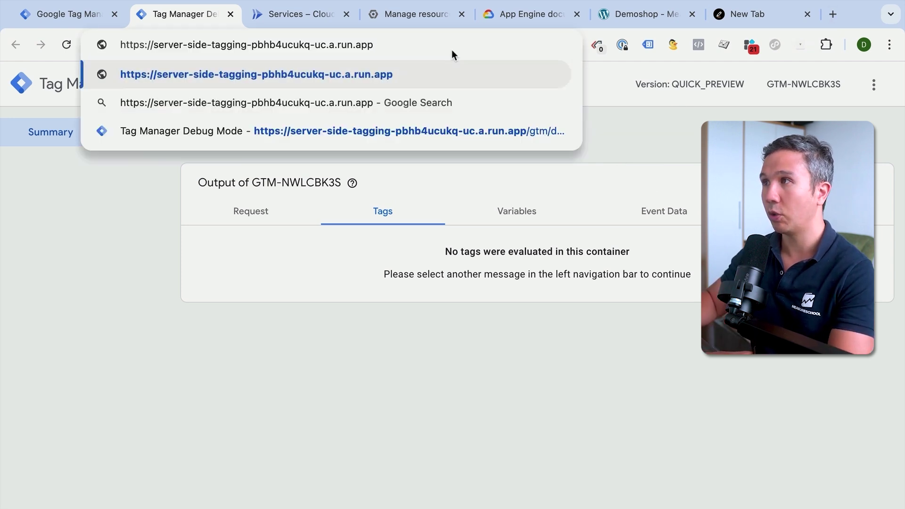
key(super+Return)
click(761, 14)
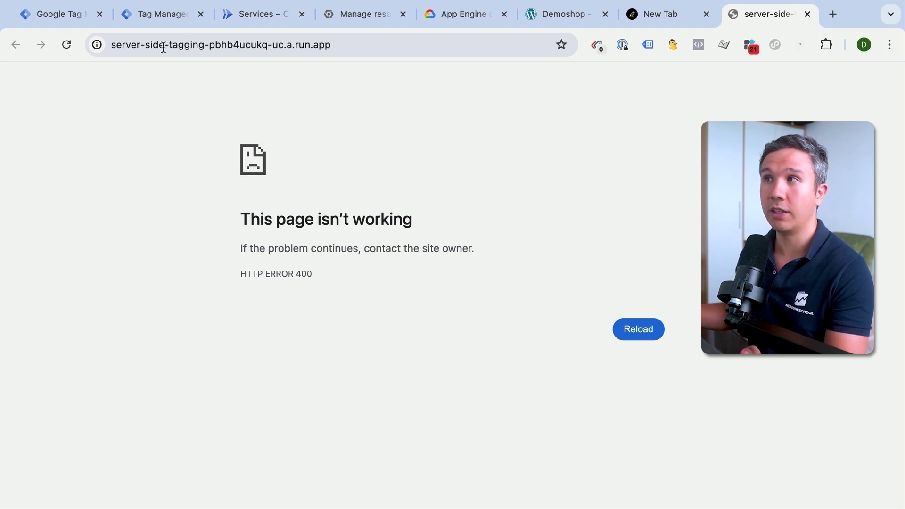
click(160, 15)
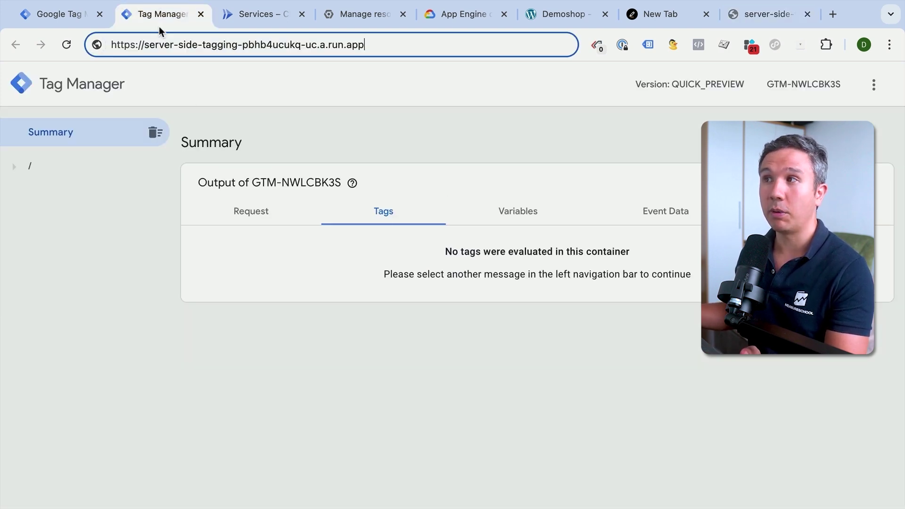
- Inspect the '/' request's details and tags, confirming no client claimed it and no tags fired
click(36, 170)
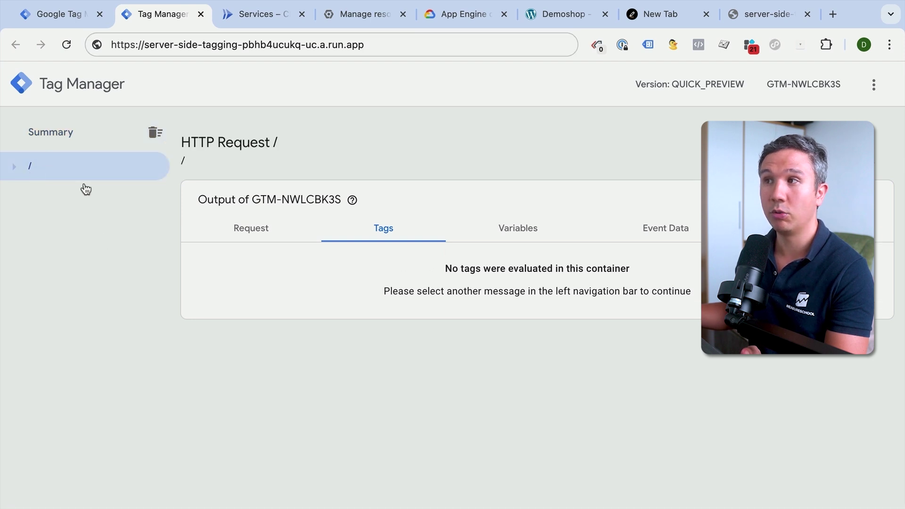
click(254, 231)
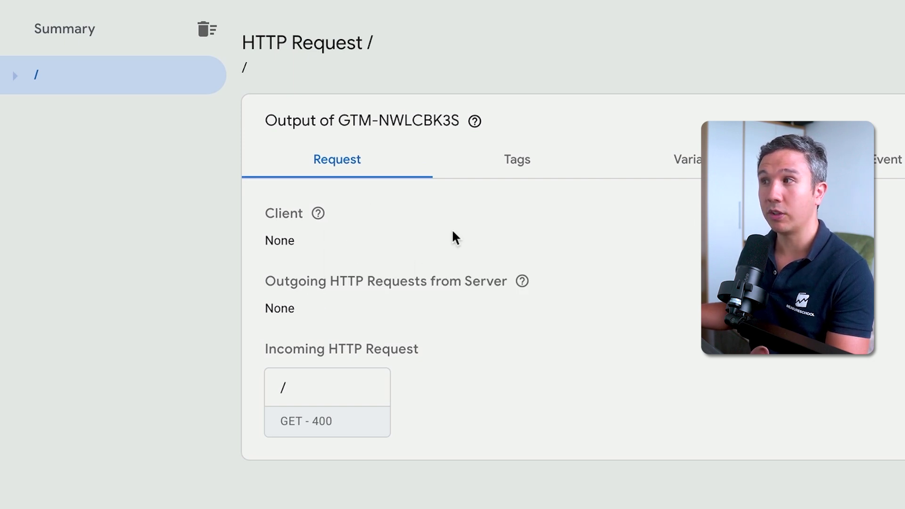
click(507, 173)
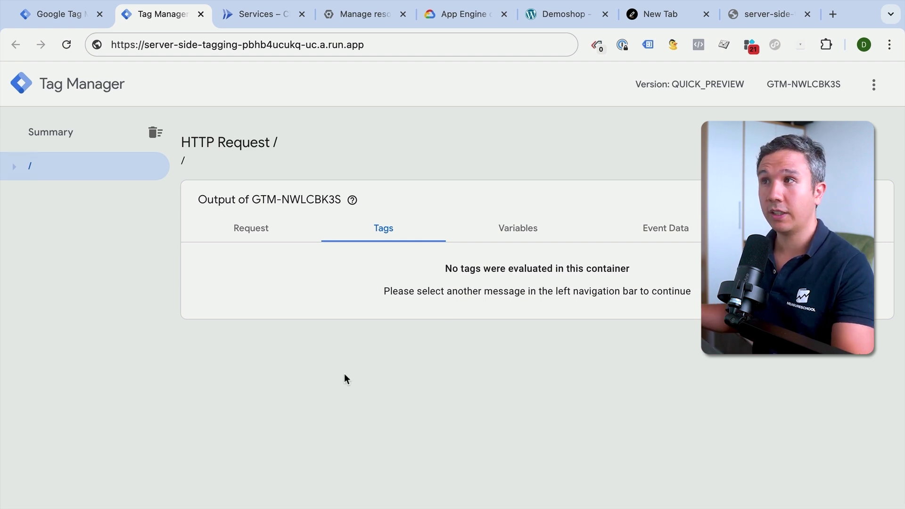
click(66, 12)
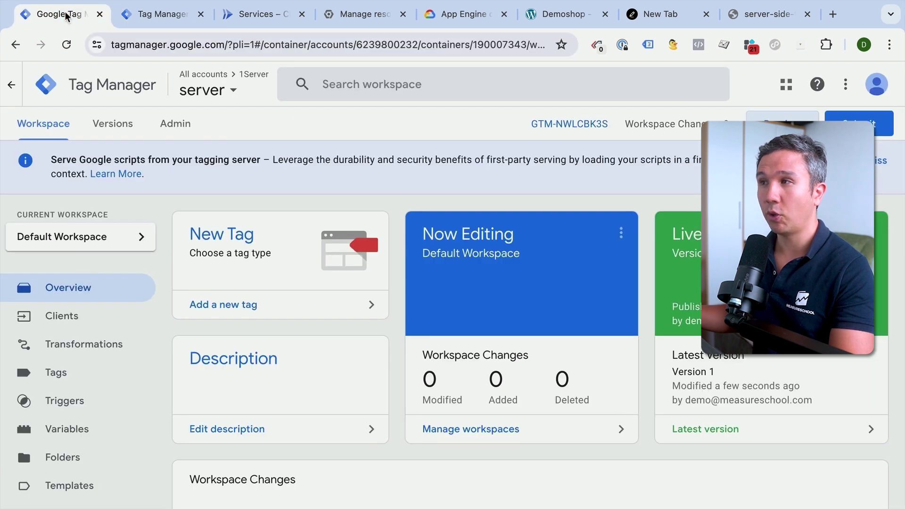
- Switch from the server container to the Client-Side container
click(549, 19)
scroll(279, 215, up, 1)
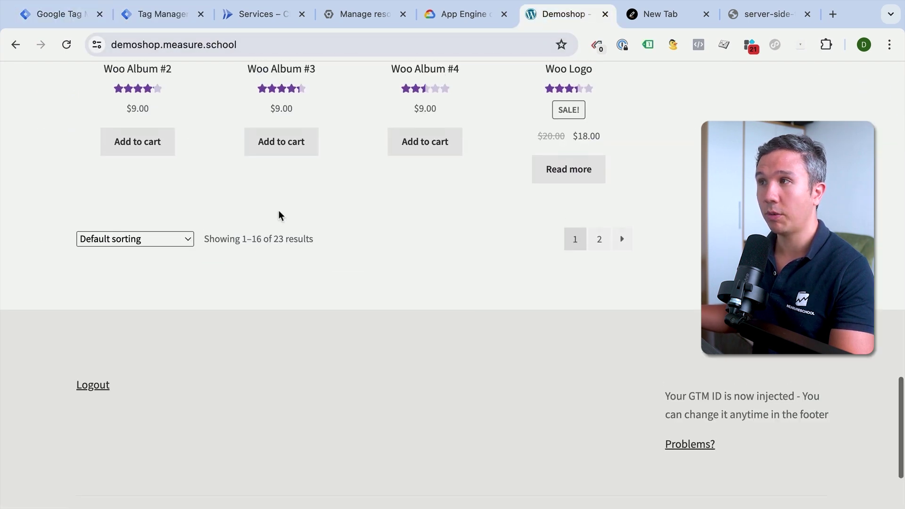
scroll(278, 216, up, 20)
click(54, 13)
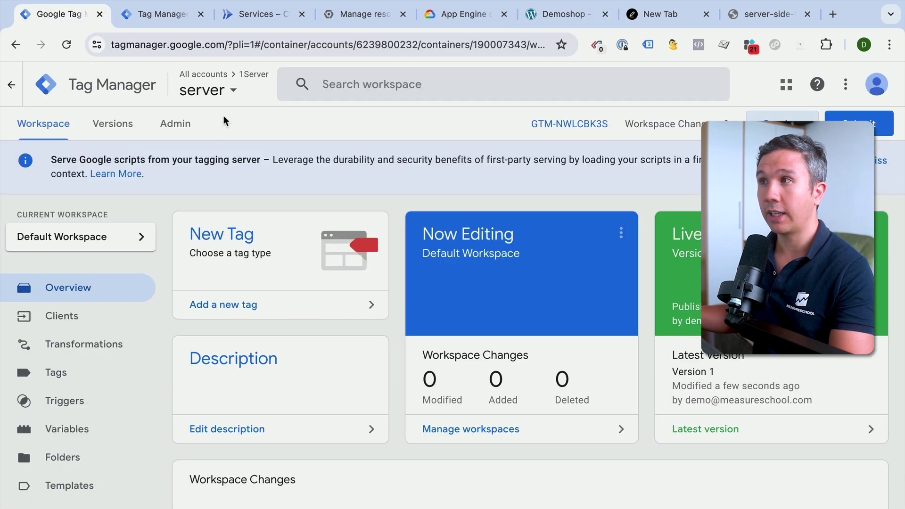
click(218, 94)
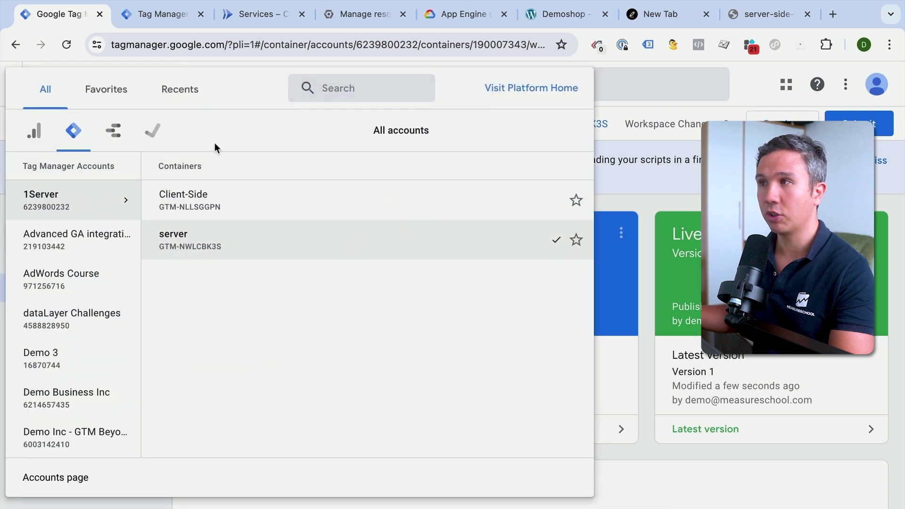
click(194, 203)
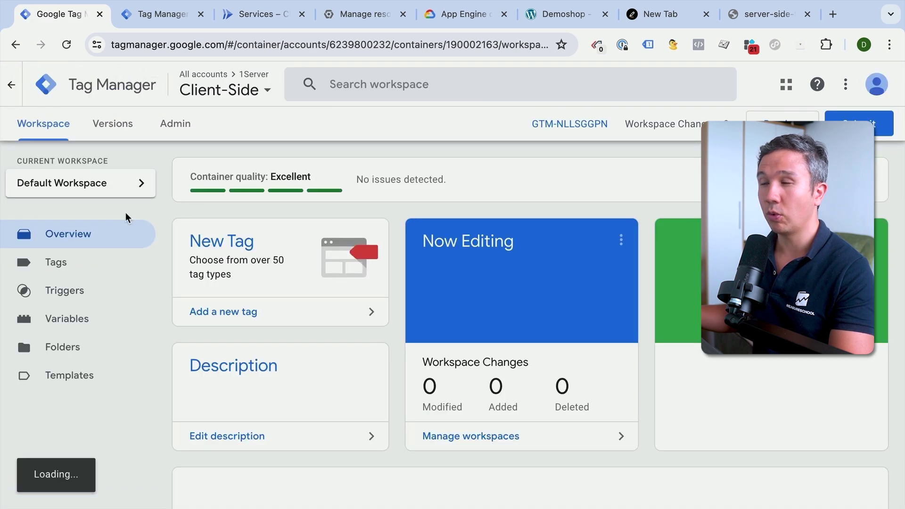
- Show the Client-Side tags and start a preview session, bringing up the Demoshop page
click(112, 262)
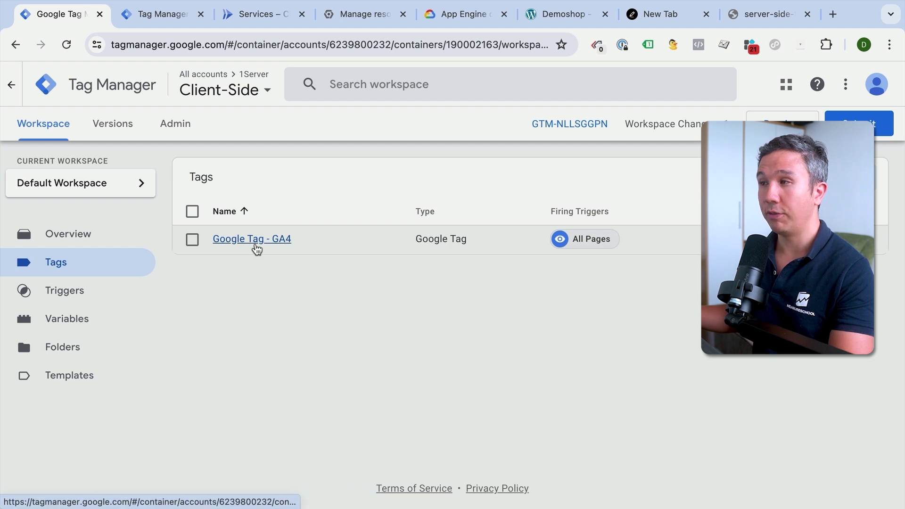
click(793, 125)
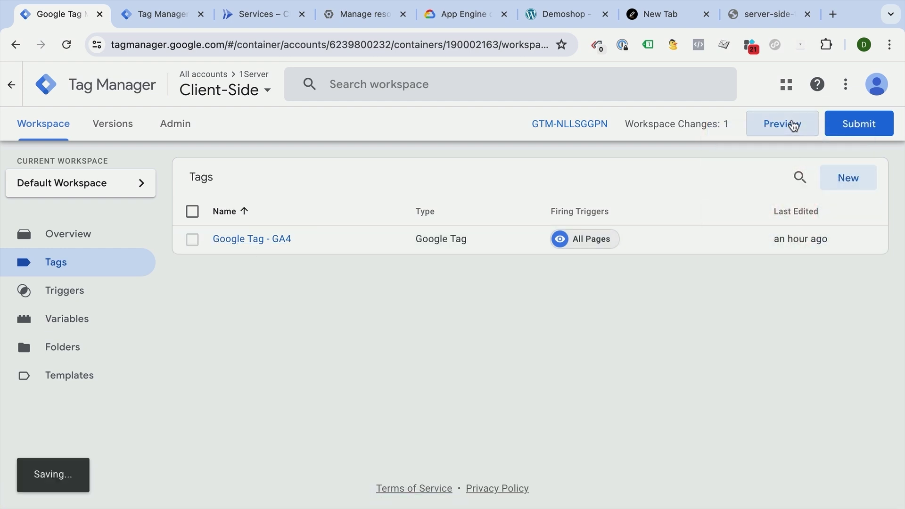
click(611, 16)
- Connect Tag Assistant to the Demoshop site using its copied URL
click(423, 40)
key(ctrl+c)
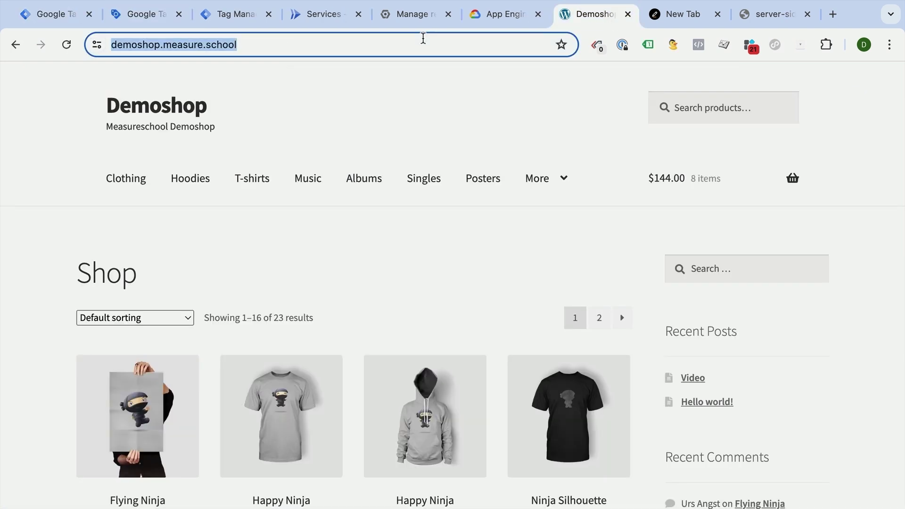
click(120, 15)
click(291, 359)
key(ctrl+v)
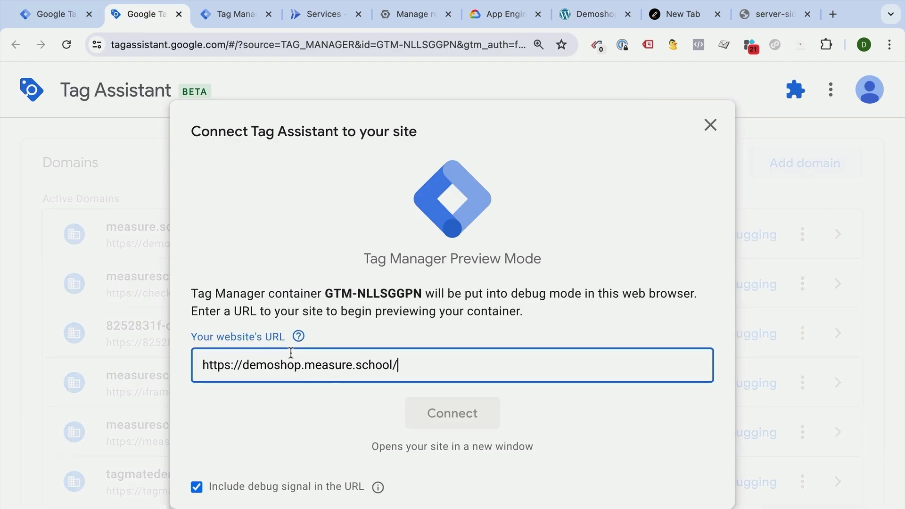
click(471, 422)
- Confirm in the Tag Assistant summary that Google Tag - GA4 fired once
click(143, 19)
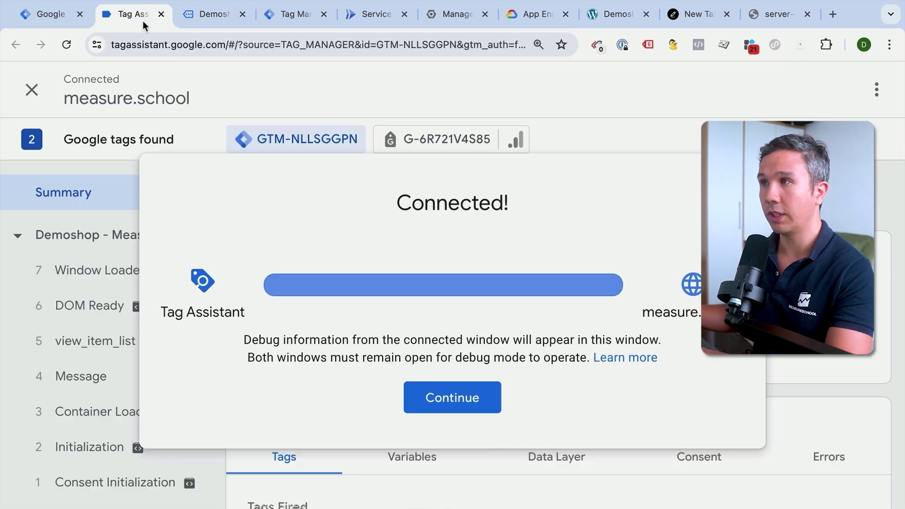
click(450, 398)
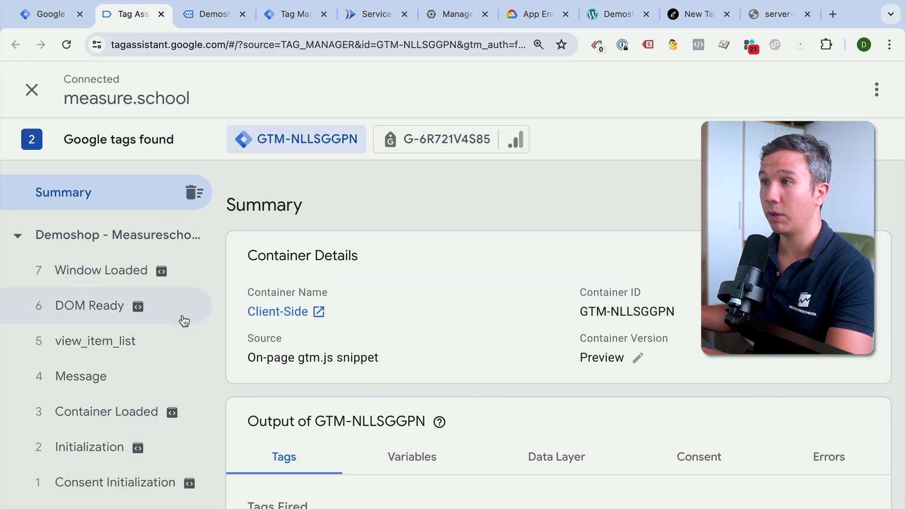
scroll(286, 444, down, 4)
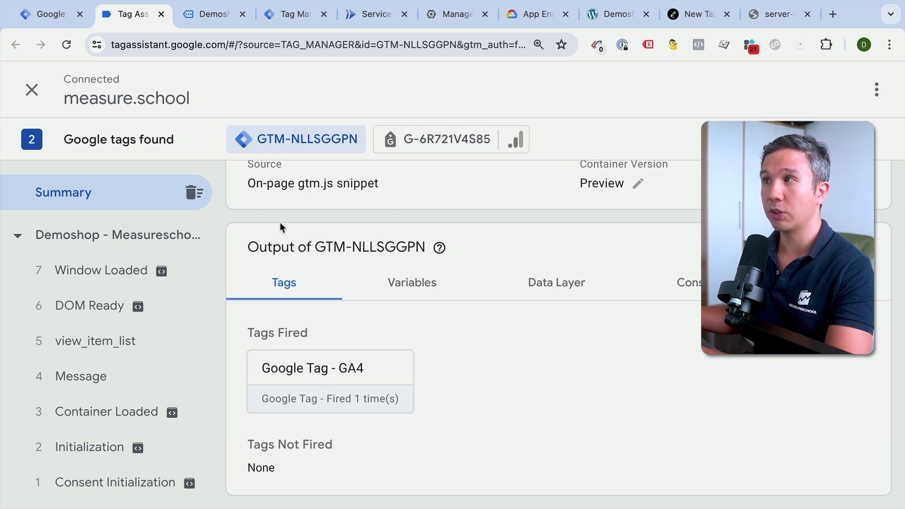
click(50, 15)
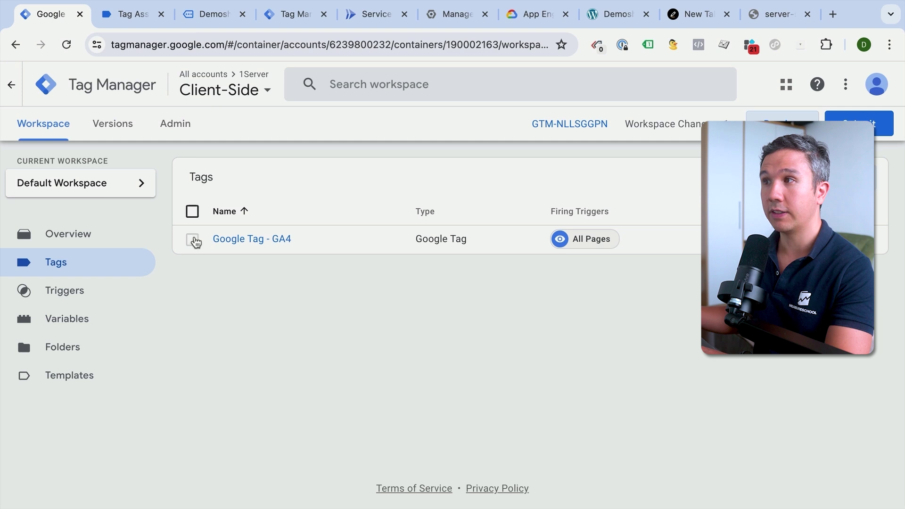
- Add a transport_url configuration parameter to the Google Tag - GA4 tag
click(259, 241)
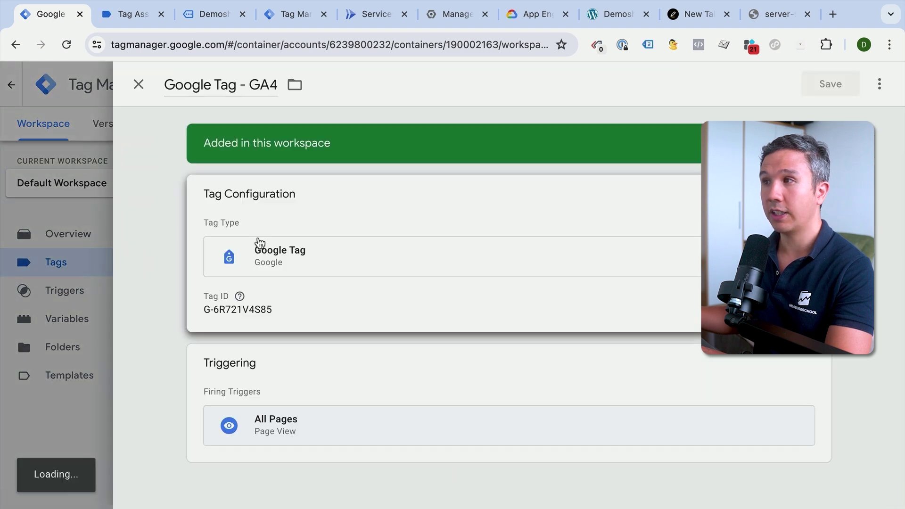
click(346, 300)
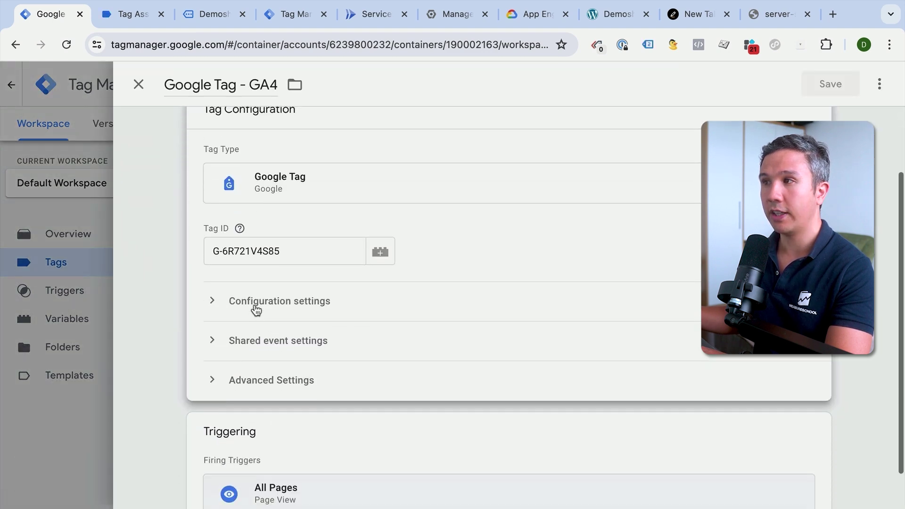
click(256, 306)
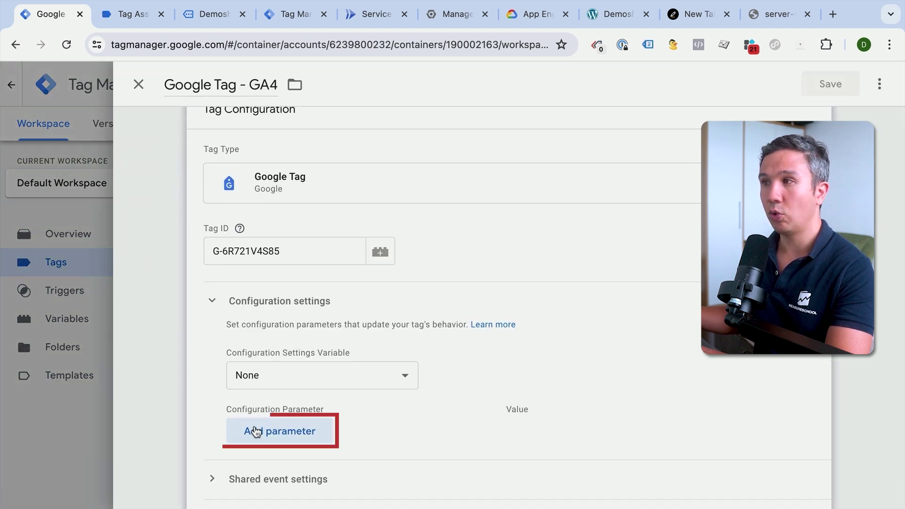
click(255, 430)
scroll(208, 430, down, 4)
scroll(209, 435, up, 1)
click(302, 313)
text(transport_url)
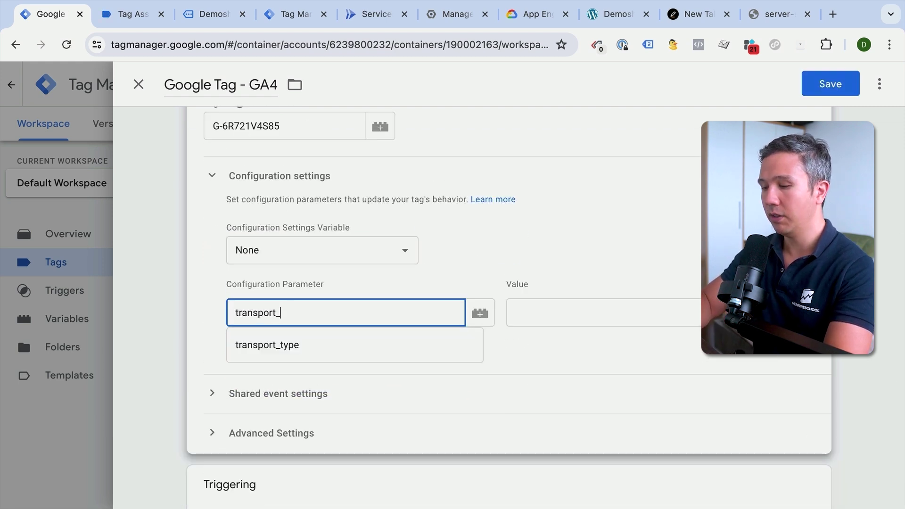
click(608, 310)
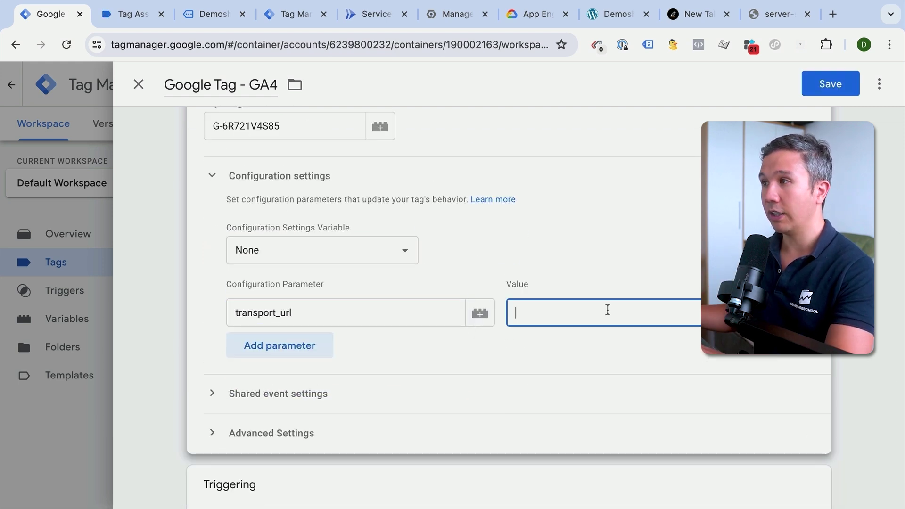
- Set transport_url to the Cloud Run server-side-tagging URL and save the tag
click(778, 14)
click(360, 43)
key(ctrl+c)
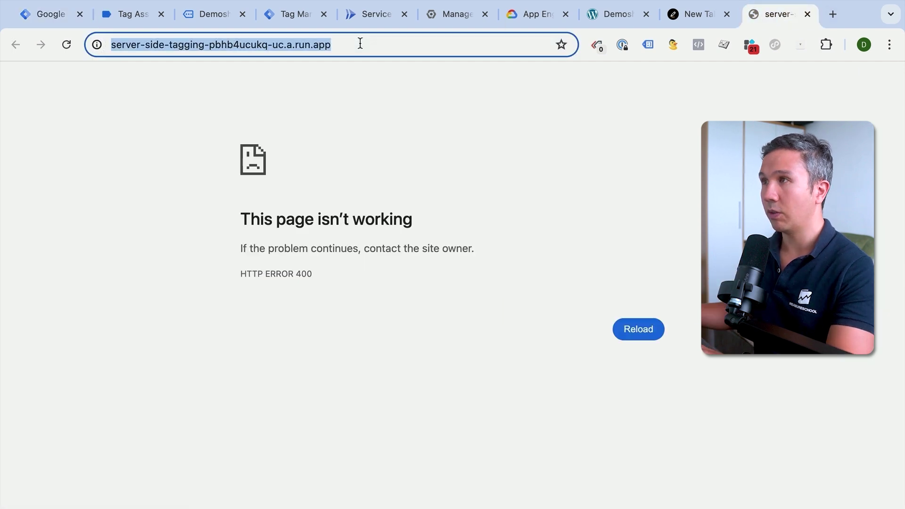
click(132, 18)
click(68, 16)
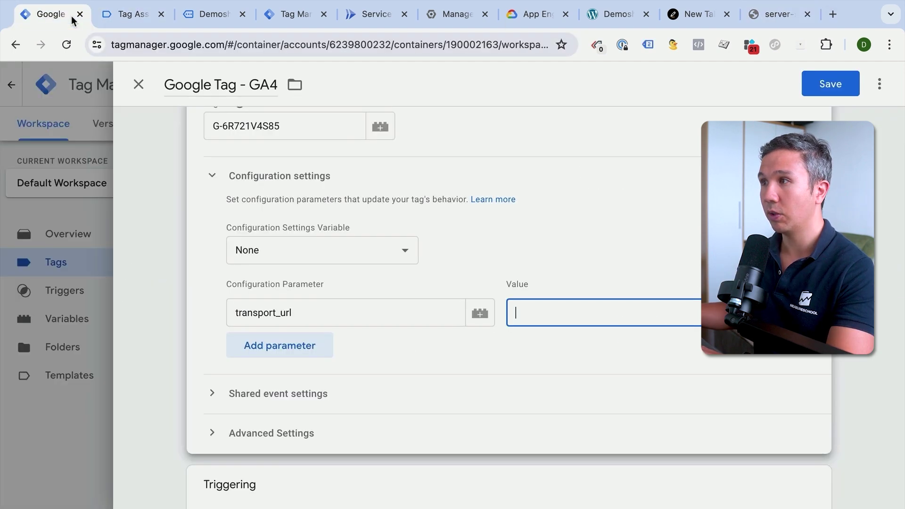
key(ctrl+v)
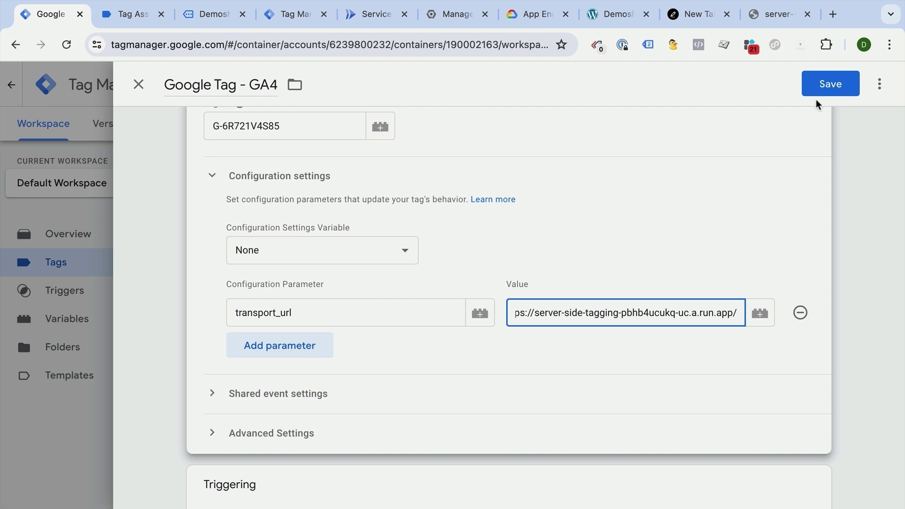
click(826, 88)
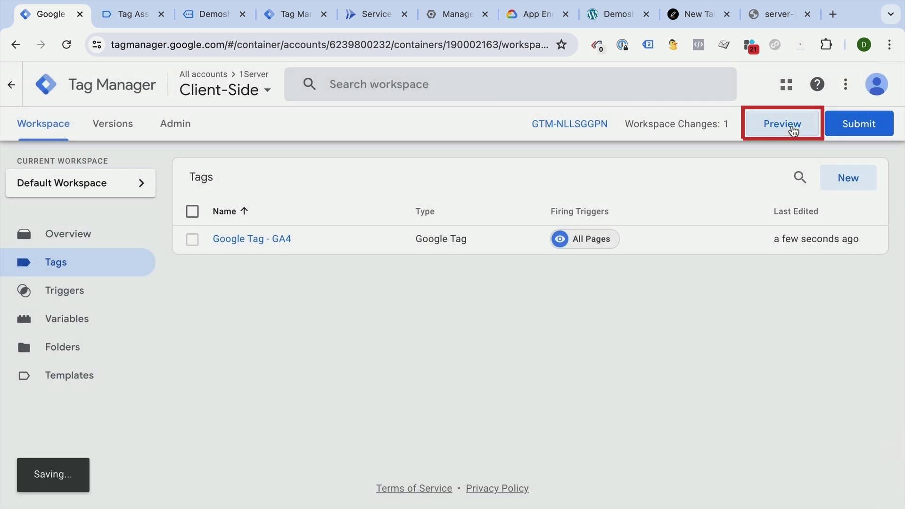
click(783, 124)
- Confirm the fired Google Tag - GA4 carries the server-side transport_url in configSettingsTable, then go back to Tag Manager
click(472, 384)
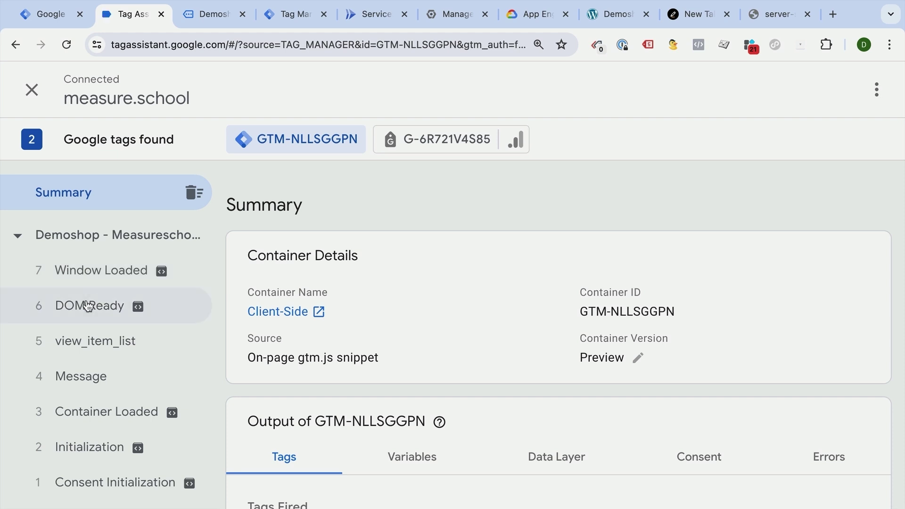
scroll(368, 455, down, 3)
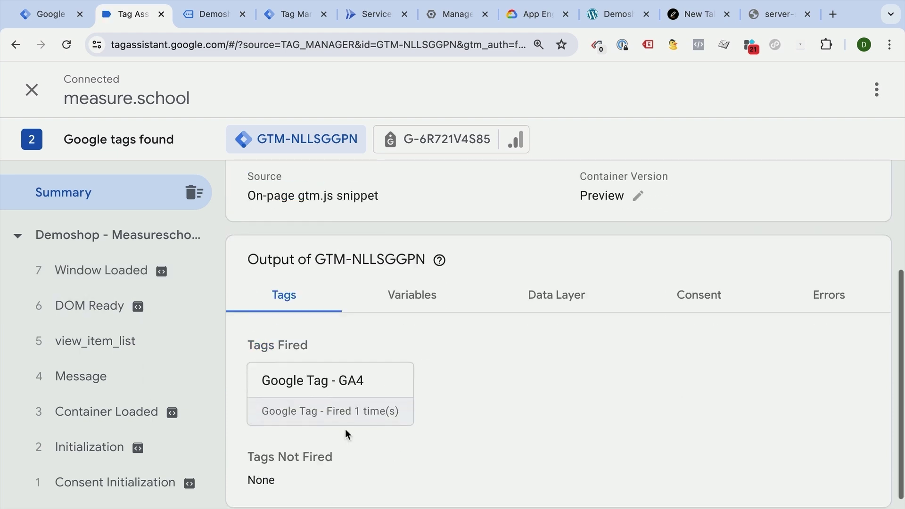
click(331, 398)
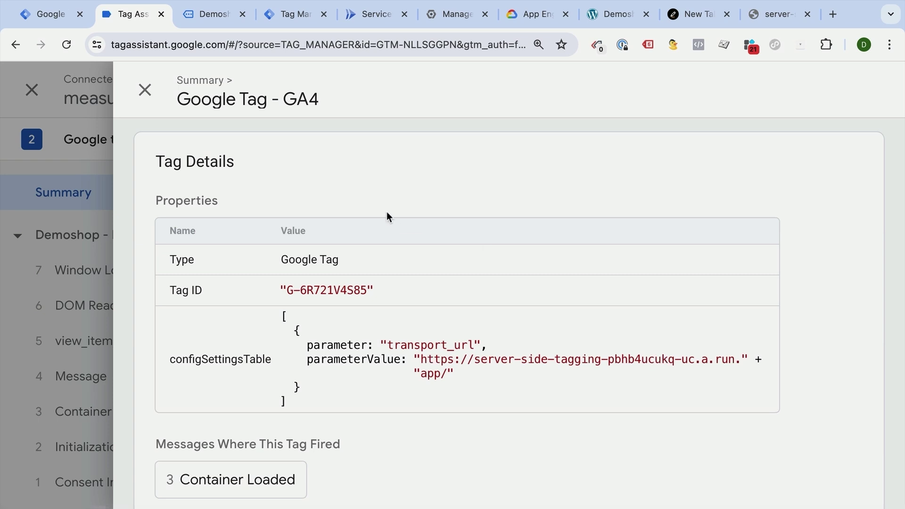
click(208, 18)
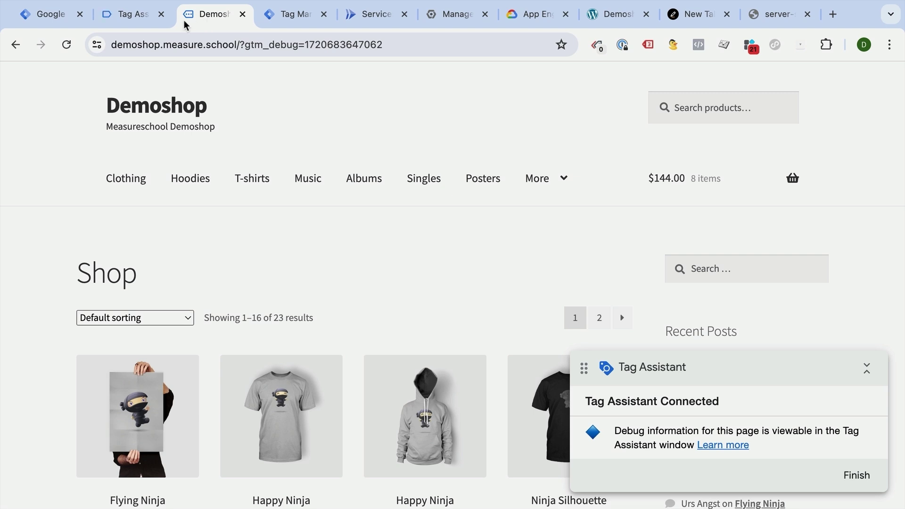
click(53, 16)
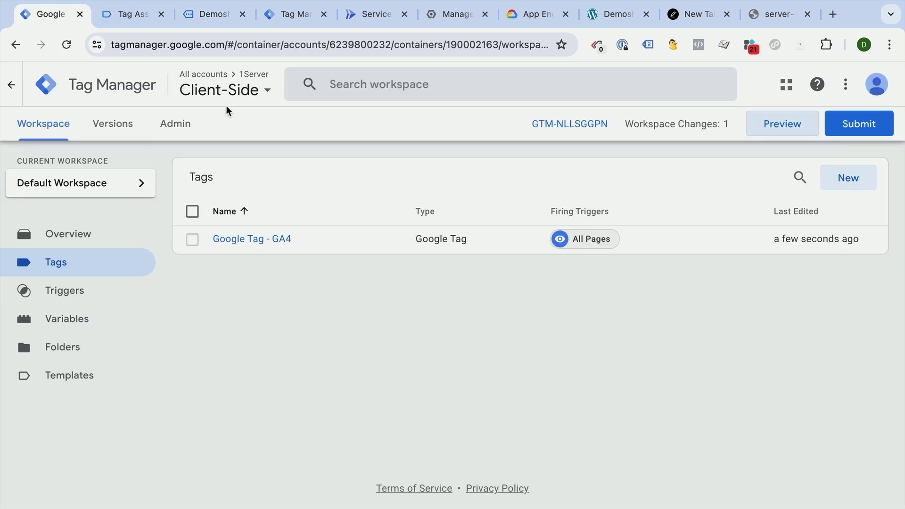
- Open the server container's workspace and start its preview session
click(228, 97)
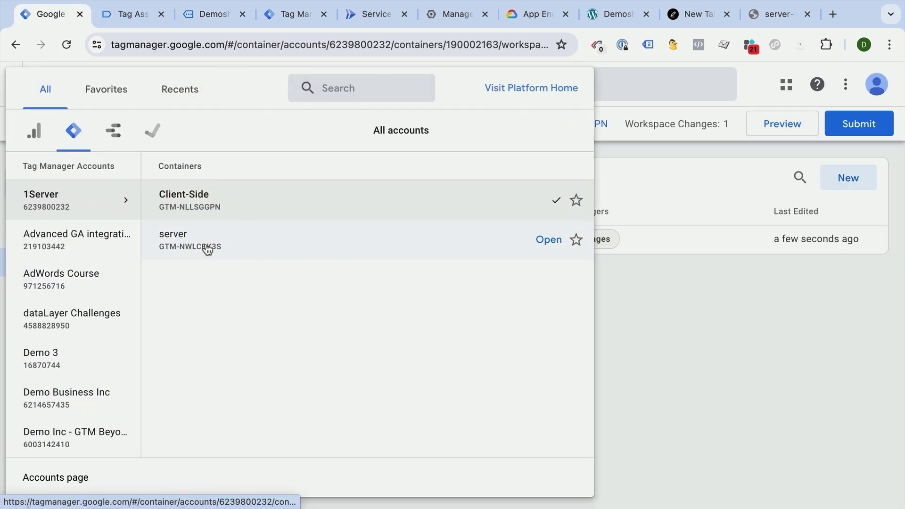
click(547, 241)
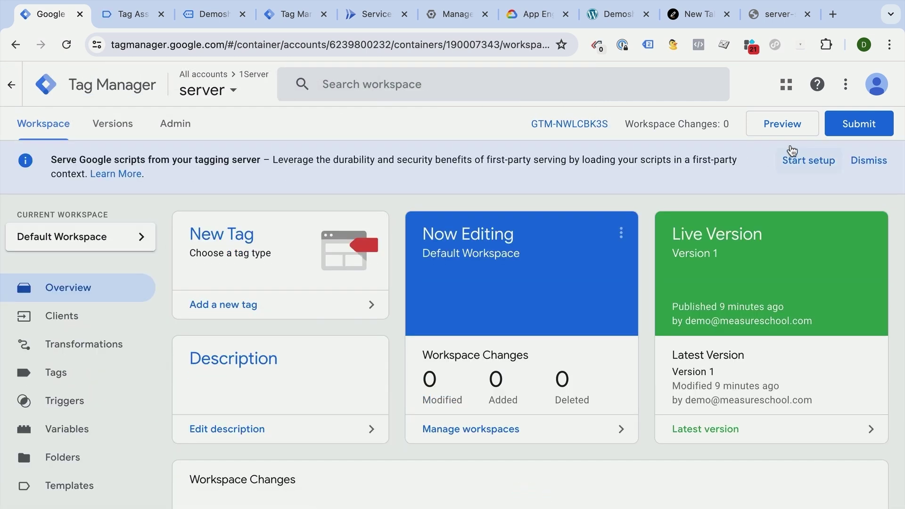
click(783, 128)
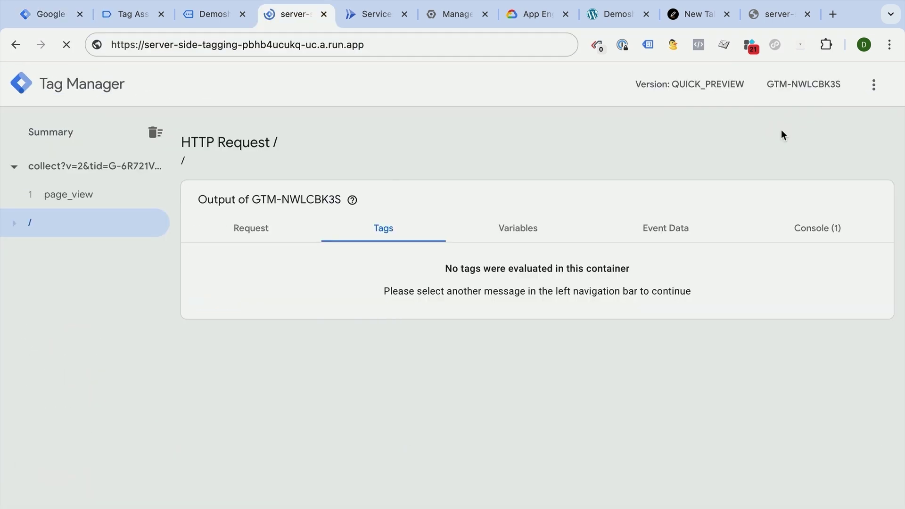
- Reload the Demoshop page and verify the GA4 client claimed the page_view request
click(207, 15)
click(72, 49)
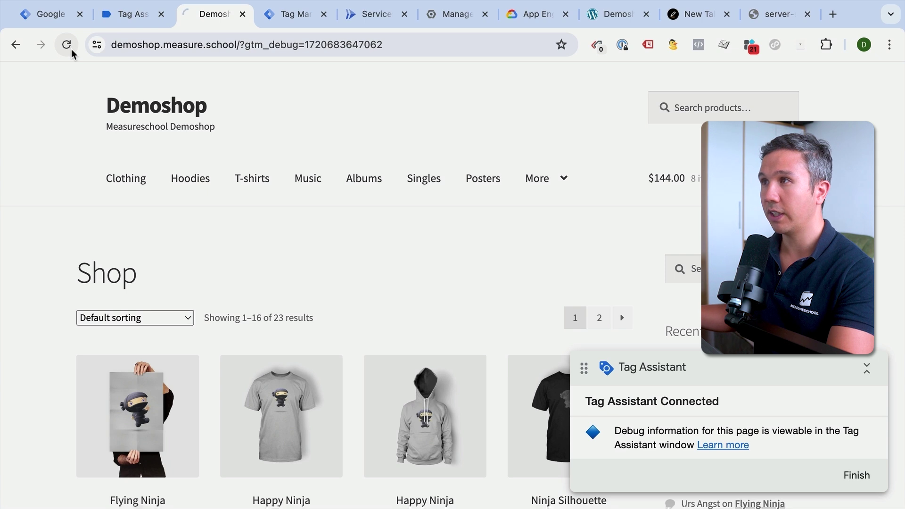
click(290, 17)
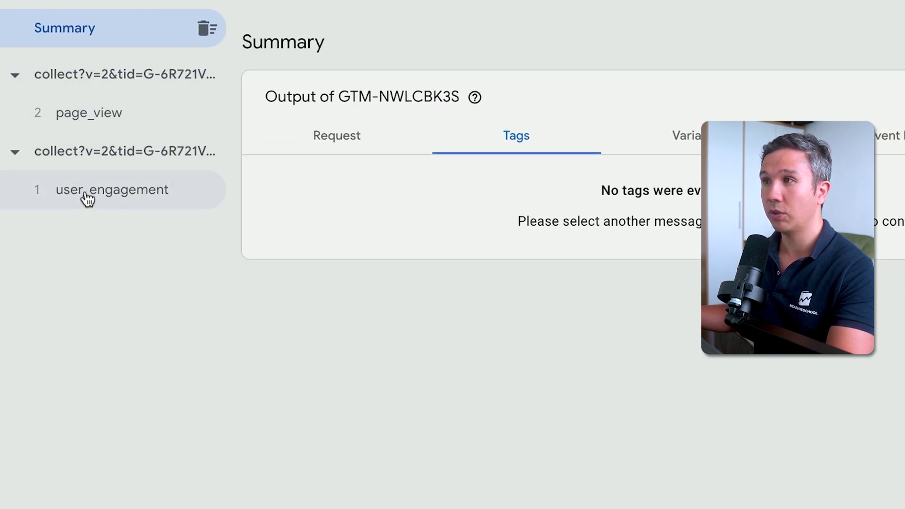
click(107, 118)
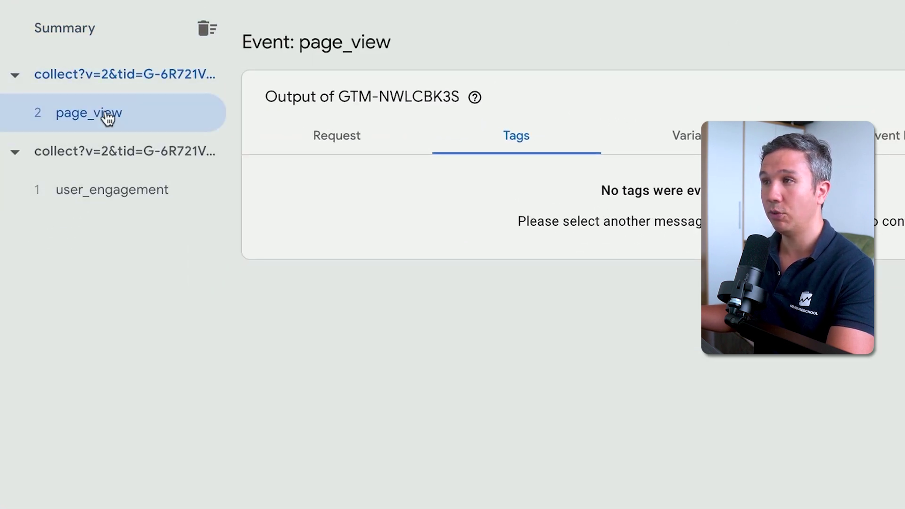
click(338, 139)
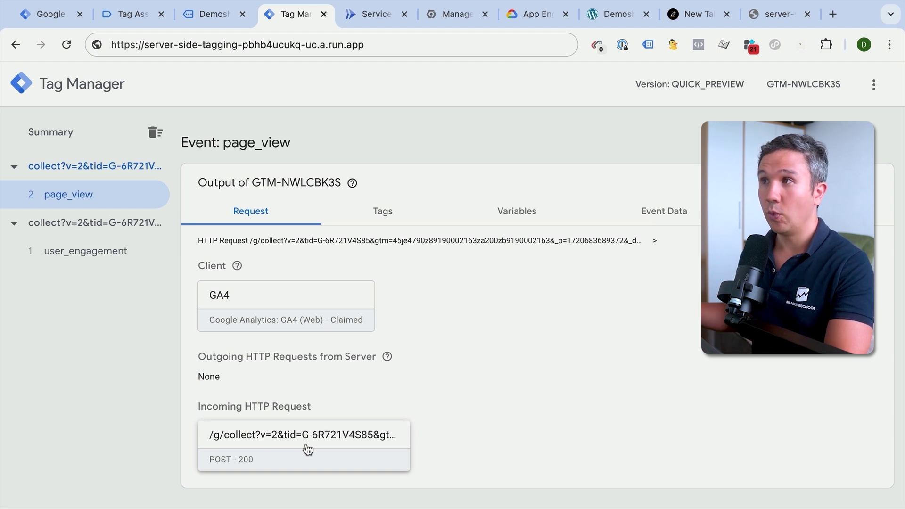
click(47, 21)
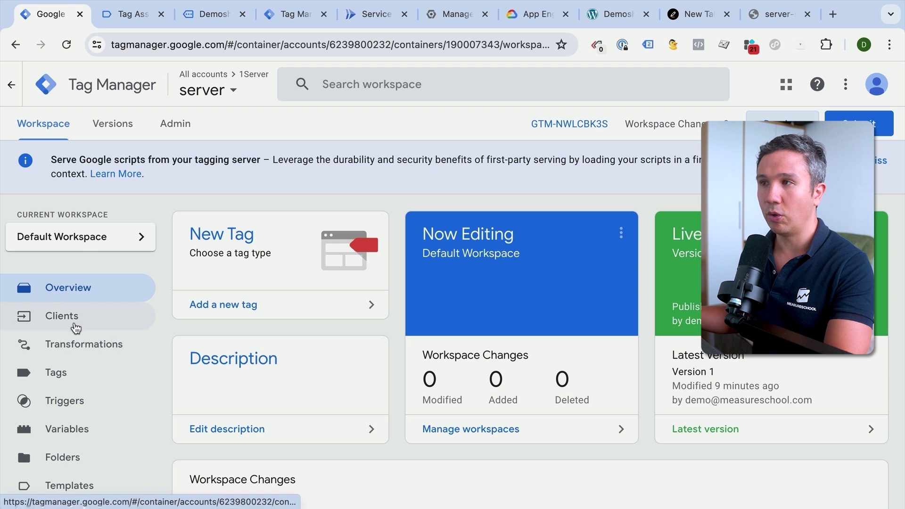
- Review the server container's clients list and the preview's GA4 client claim
click(80, 326)
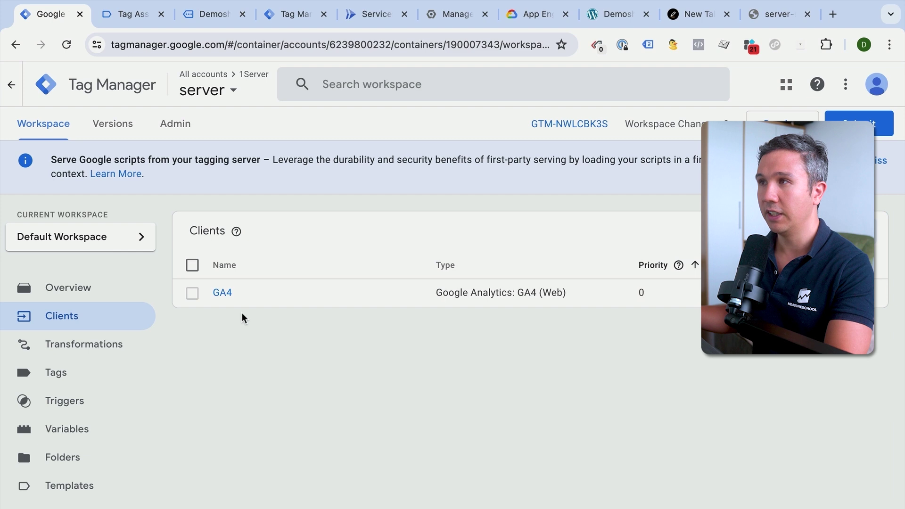
click(226, 14)
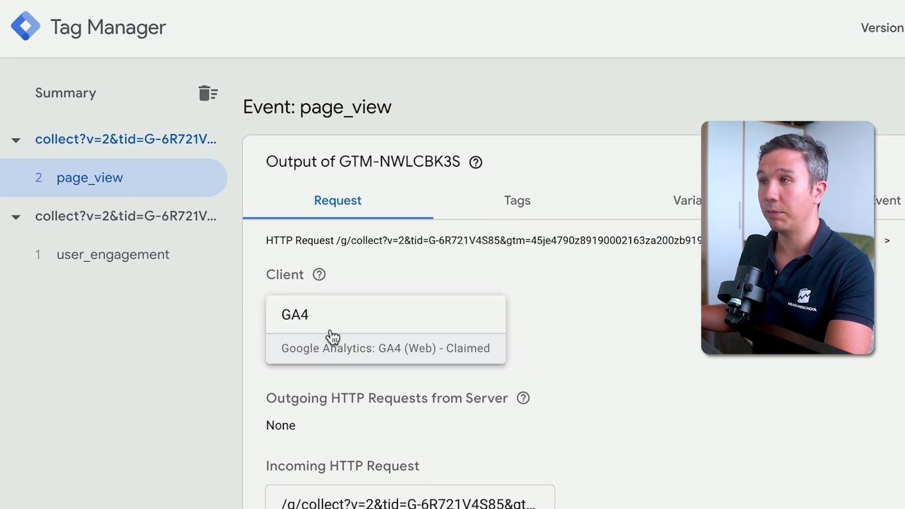
click(47, 14)
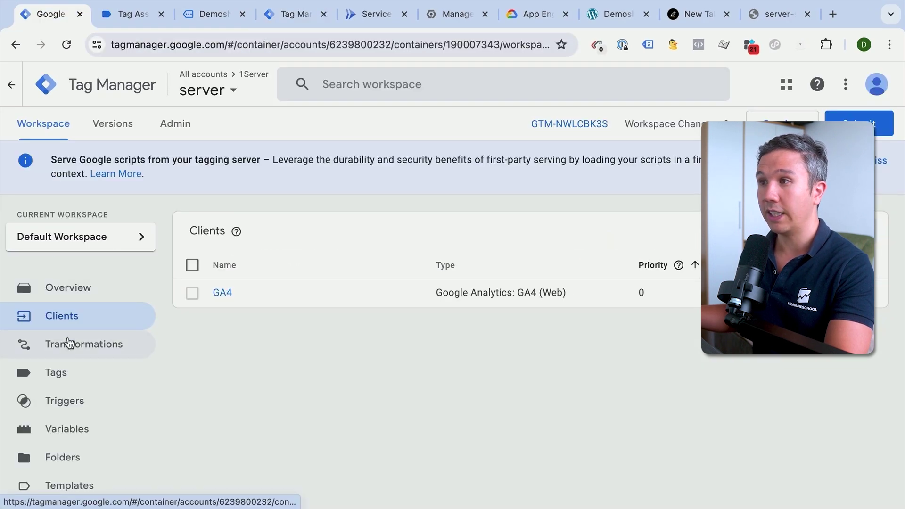
- Create a new server tag of type Google Analytics: GA4
click(57, 372)
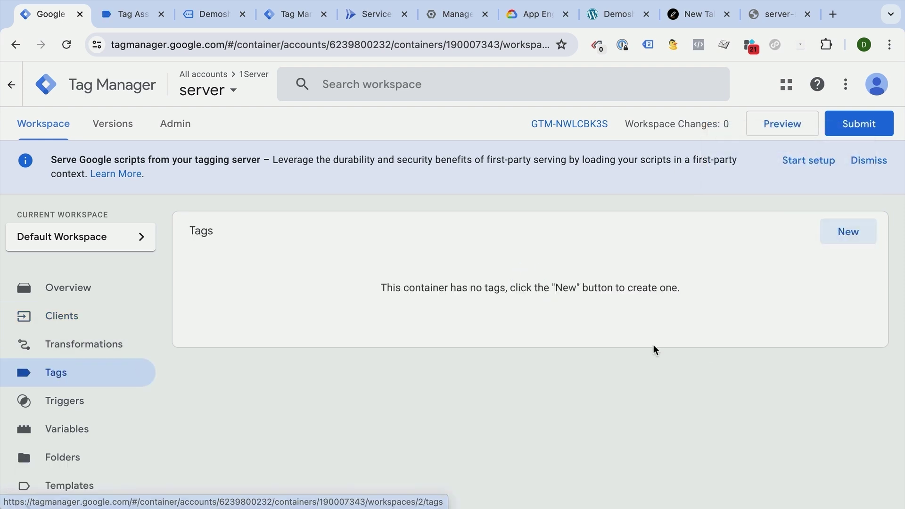
click(851, 239)
click(562, 245)
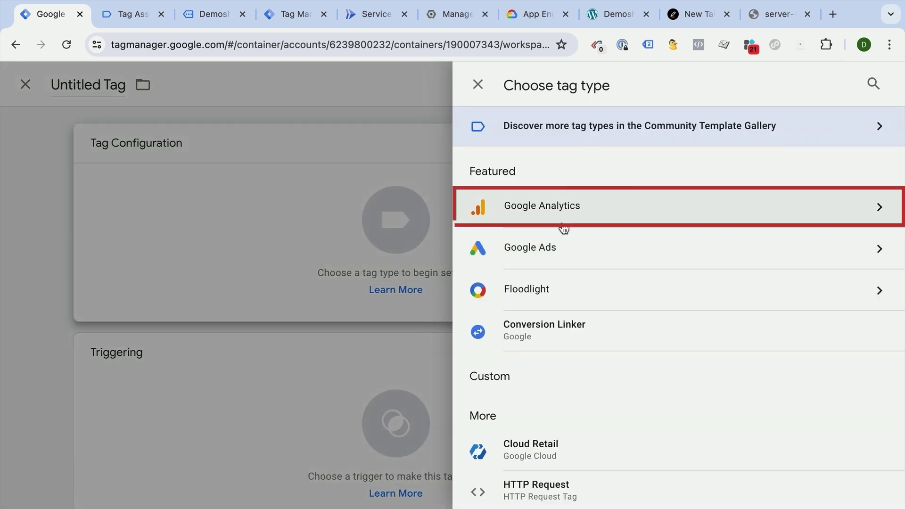
click(564, 226)
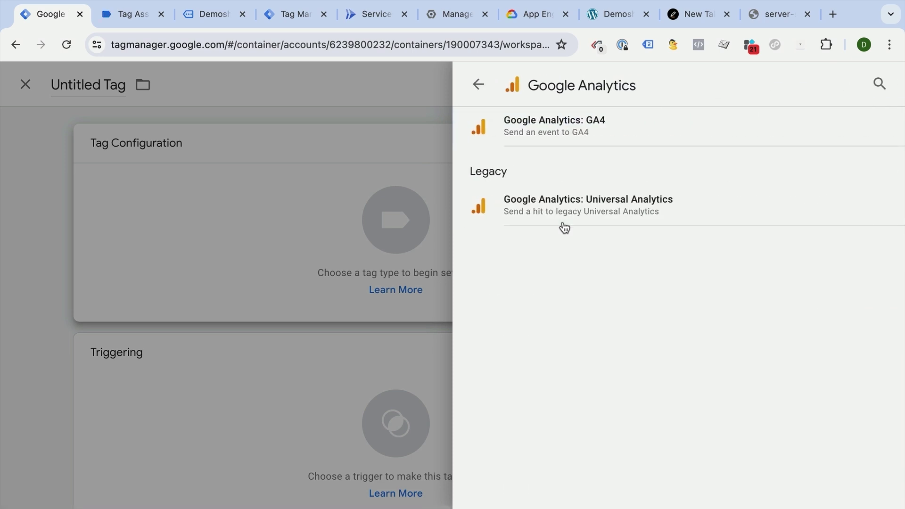
click(560, 136)
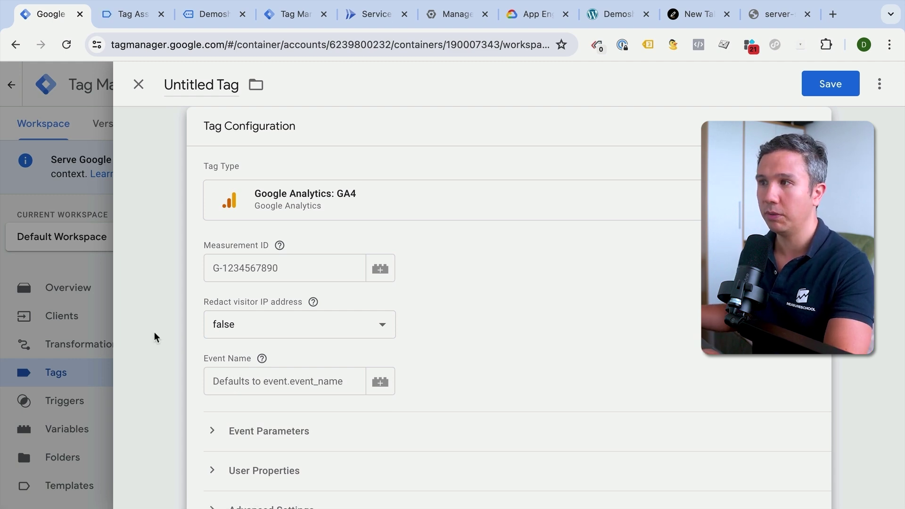
- Set the tag to fire on All Pages, rename it 'GA4 Tag', and save it
scroll(188, 349, down, 7)
click(405, 309)
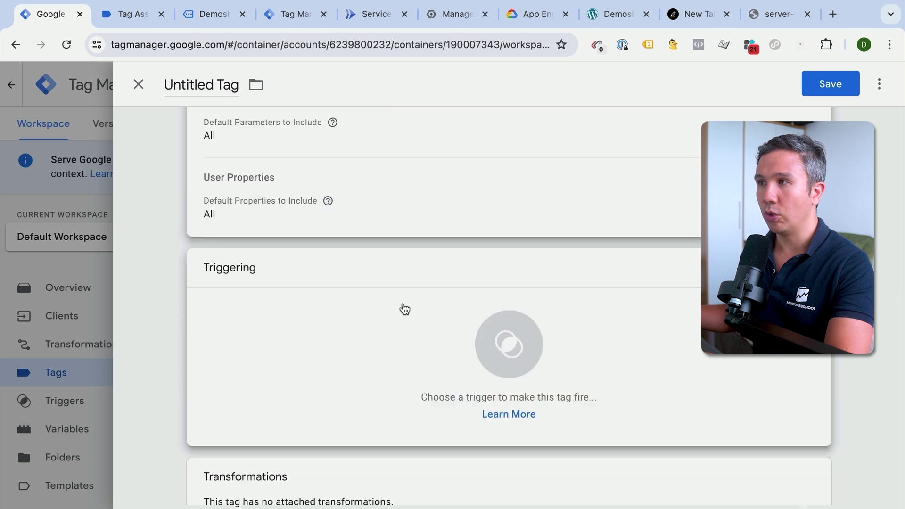
click(178, 150)
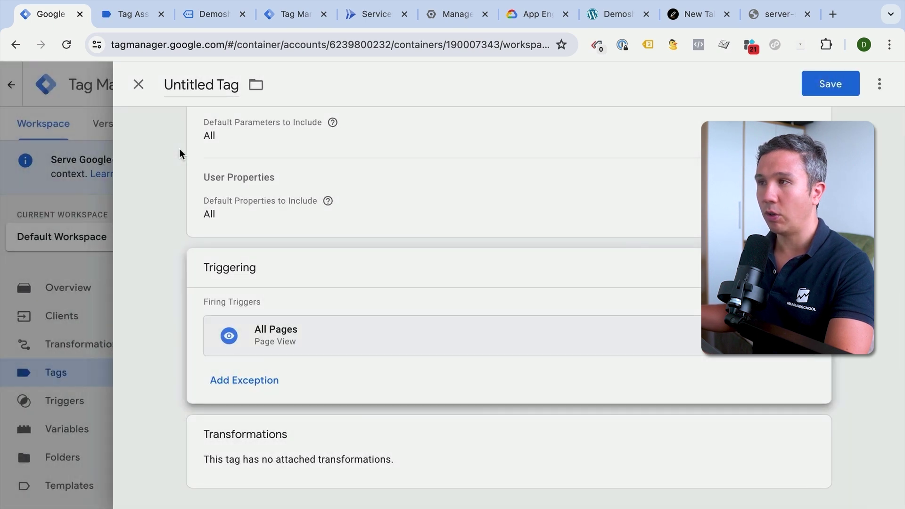
double_click(180, 85)
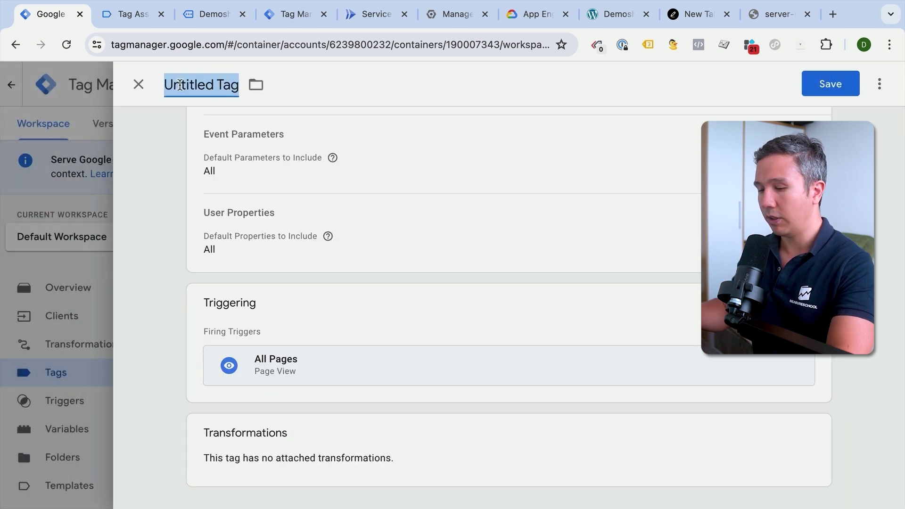
text(GA4)
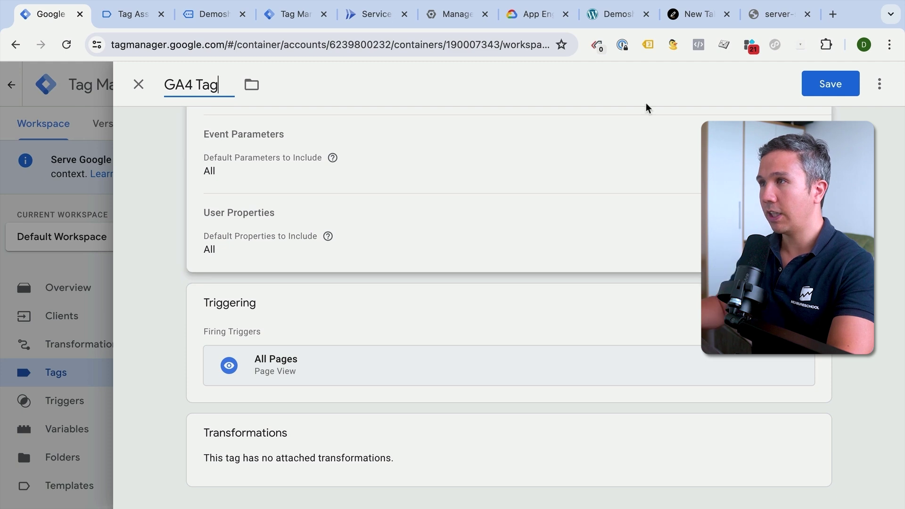
click(830, 90)
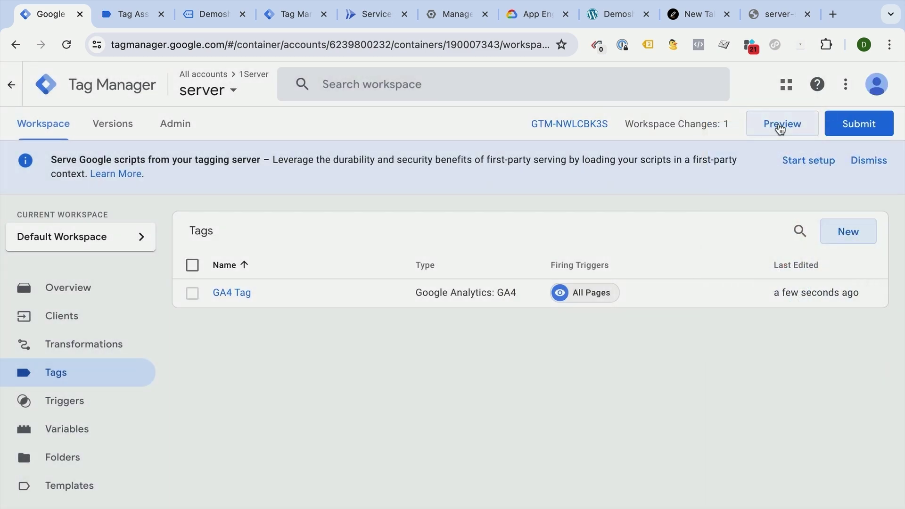
click(776, 124)
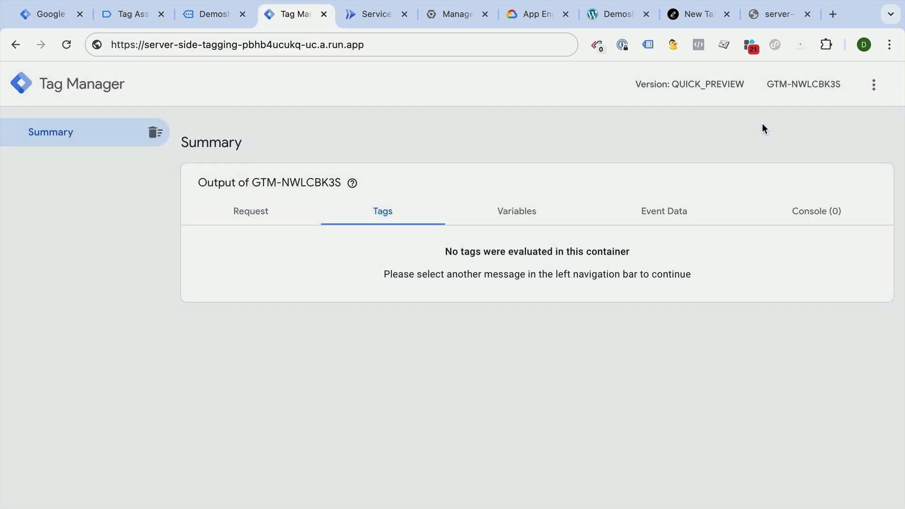
- Reload Demoshop and verify GA4 Tag succeeded on page_view, sending the outgoing Google Analytics request
click(214, 14)
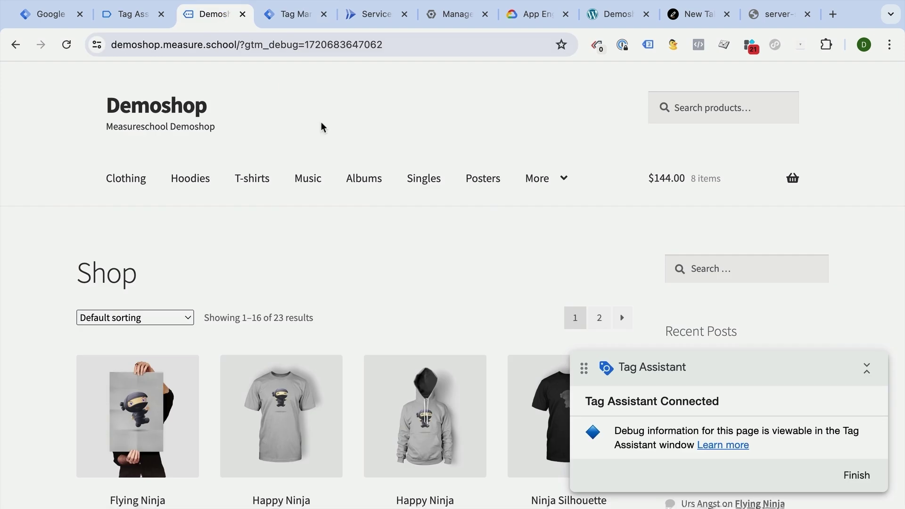
click(290, 15)
click(75, 201)
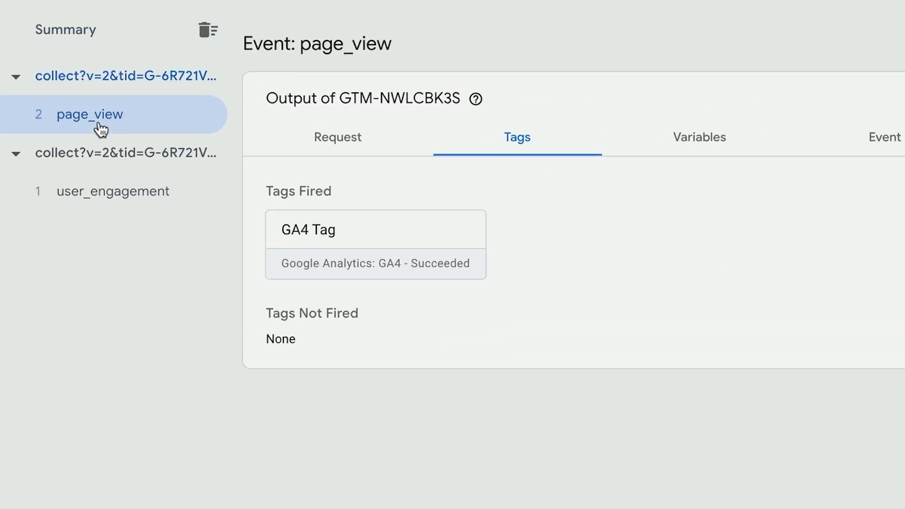
click(329, 147)
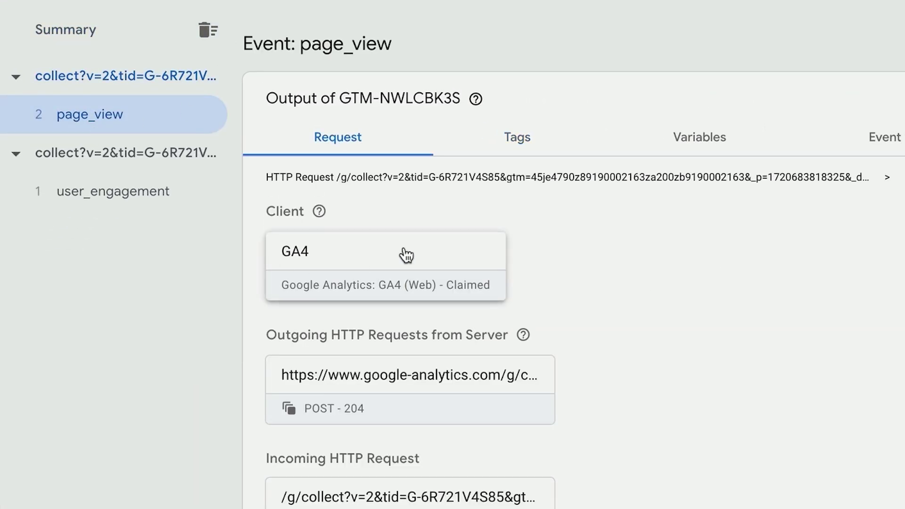
click(530, 137)
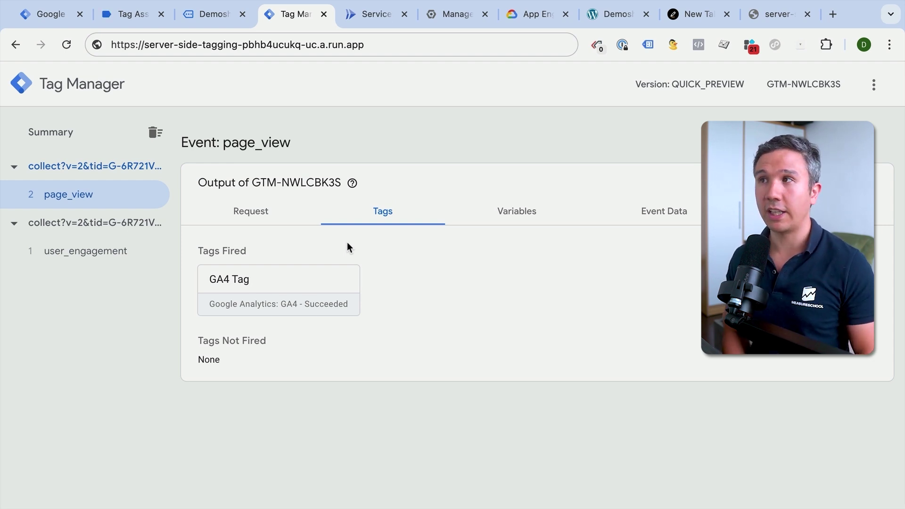
key(ctrl+Tab)
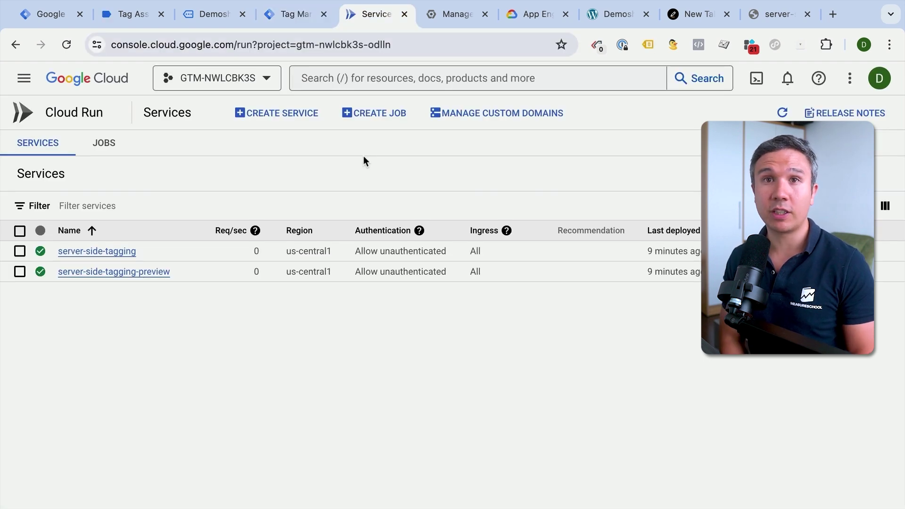